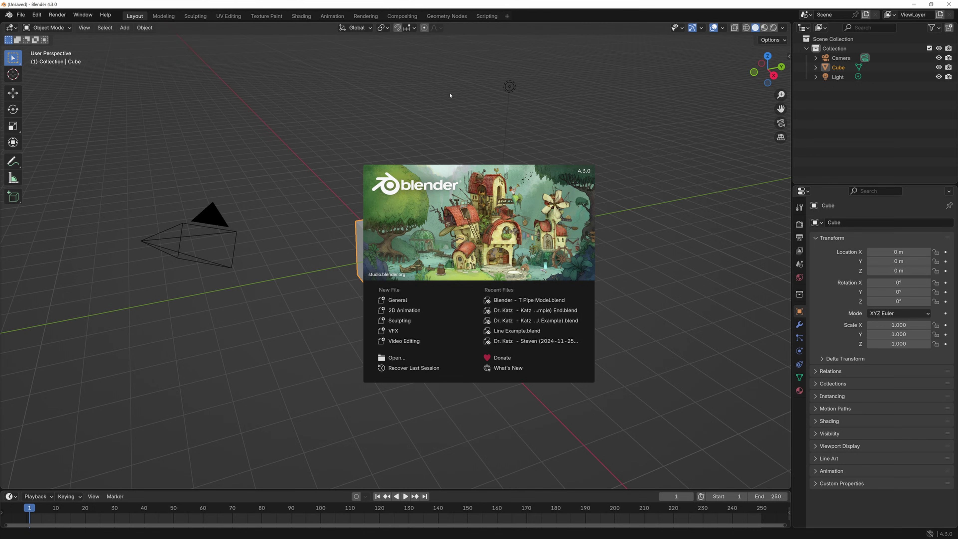
- Flatten the default cube into a slab by scaling it along the Z axis to about 0.154
{"action": "left_click", "coordinate": [450, 96]}
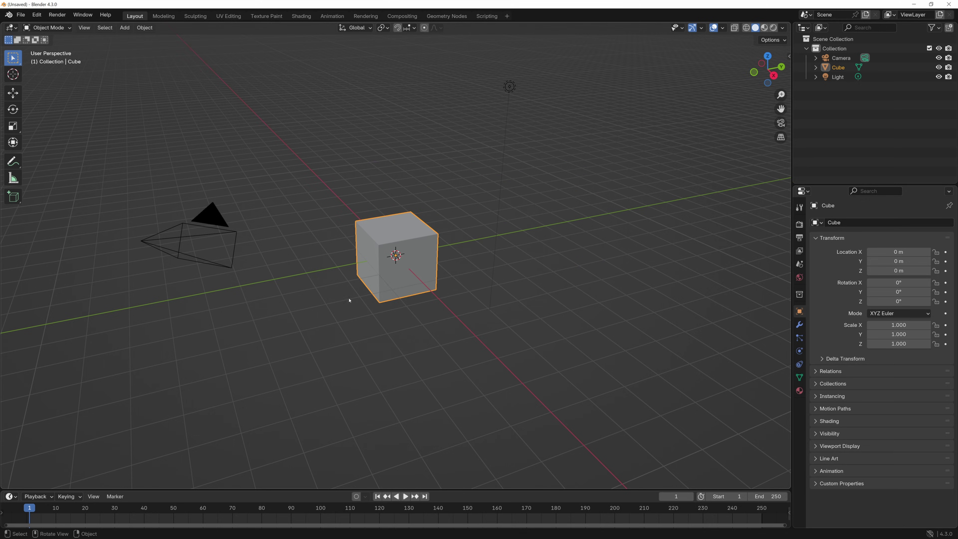
{"action": "scroll", "coordinate": [412, 263], "scroll_direction": "up", "scroll_amount": 3}
{"action": "middle_click_drag", "start_coordinate": [398, 255], "coordinate": [382, 246]}
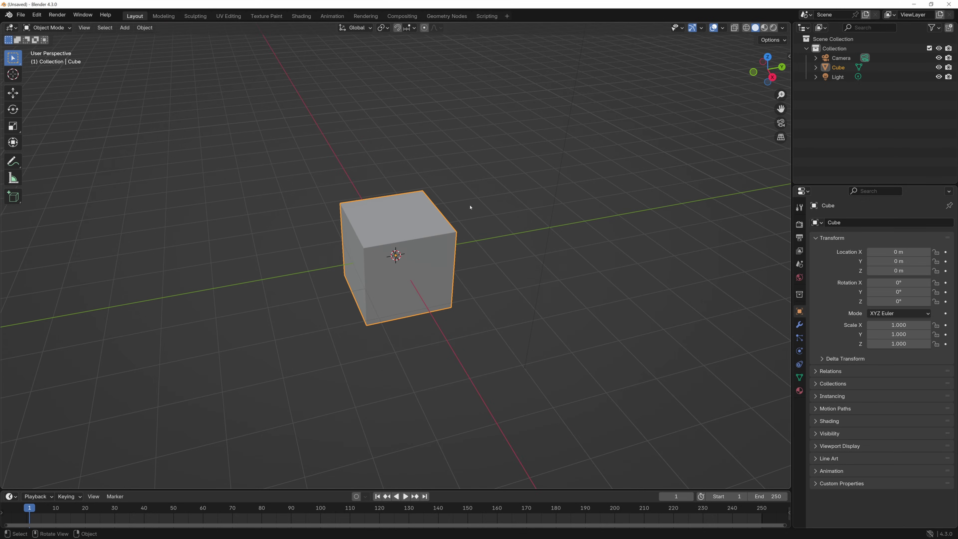
{"action": "key", "text": "s"}
{"action": "key", "text": "z"}
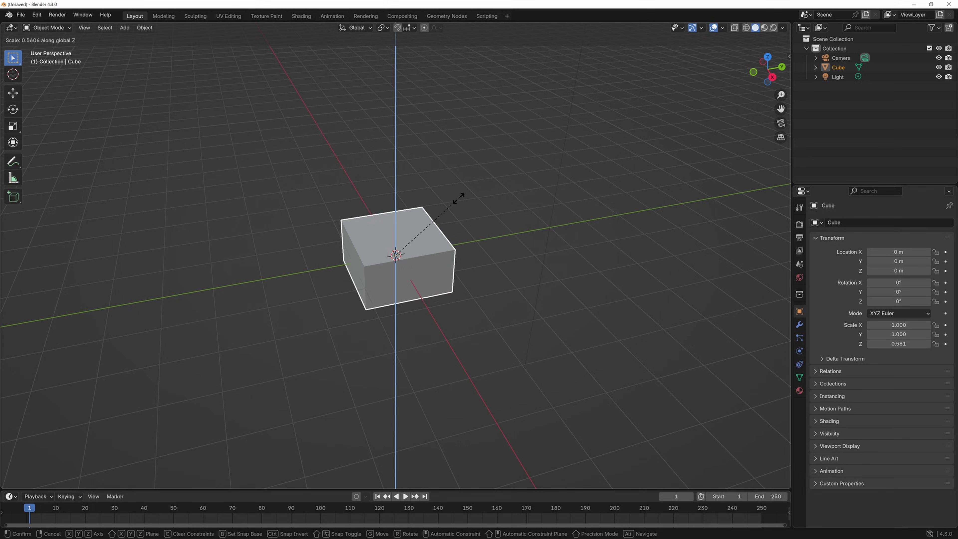
{"action": "left_click", "coordinate": [419, 238]}
{"action": "scroll", "coordinate": [426, 232], "scroll_direction": "up", "scroll_amount": 4}
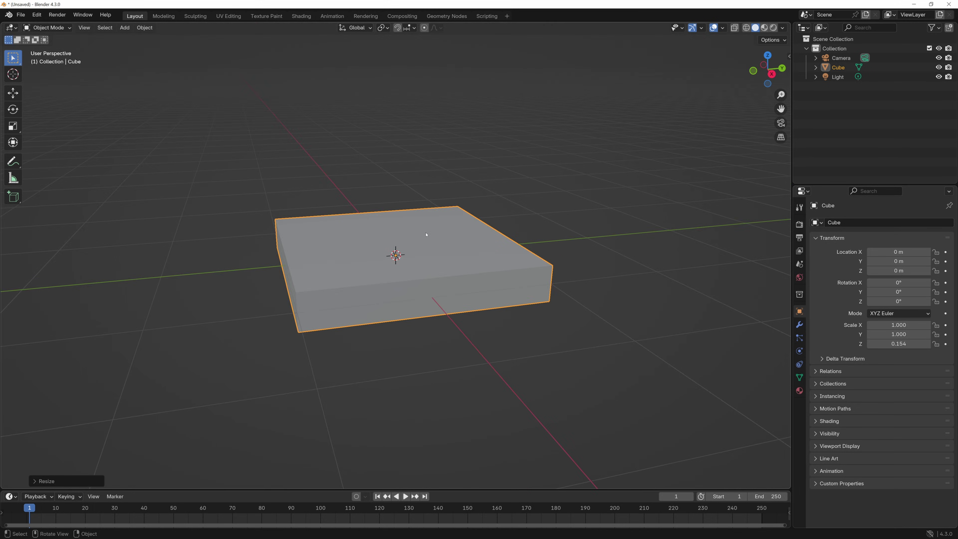
{"action": "scroll", "coordinate": [472, 221], "scroll_direction": "up", "scroll_amount": 2}
- In Edit Mode with edge selection, add two centred loop cuts that cross at the middle of the slab's top face
{"action": "key", "text": "Tab"}
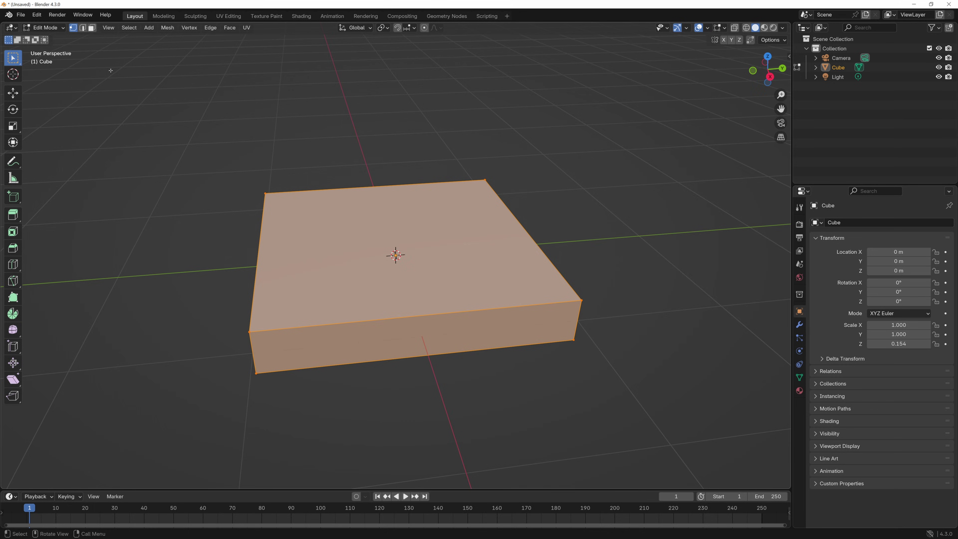
{"action": "key", "text": "KP_8"}
{"action": "key", "text": "KP_8"}
{"action": "key", "text": "KP_8"}
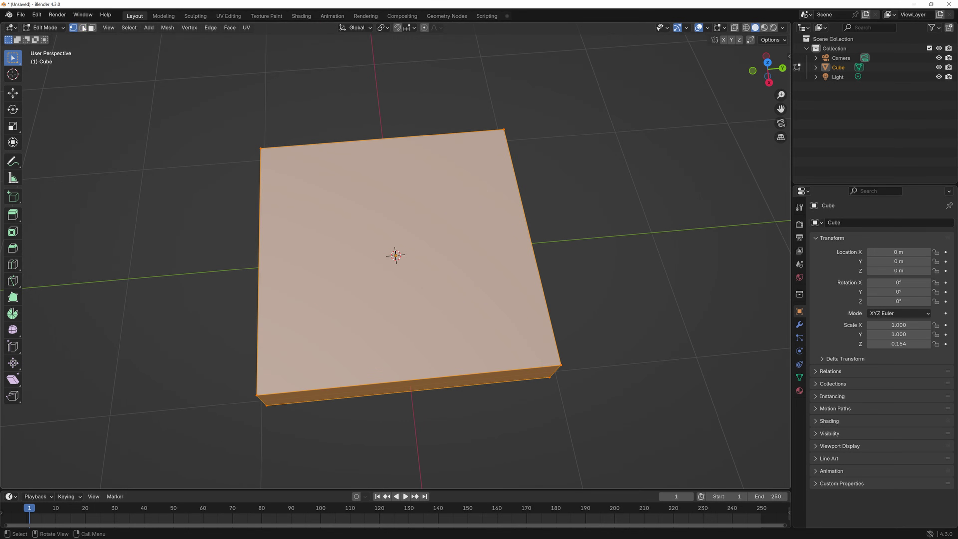
{"action": "key", "text": "2"}
{"action": "middle_click_drag", "start_coordinate": [291, 258], "coordinate": [288, 265]}
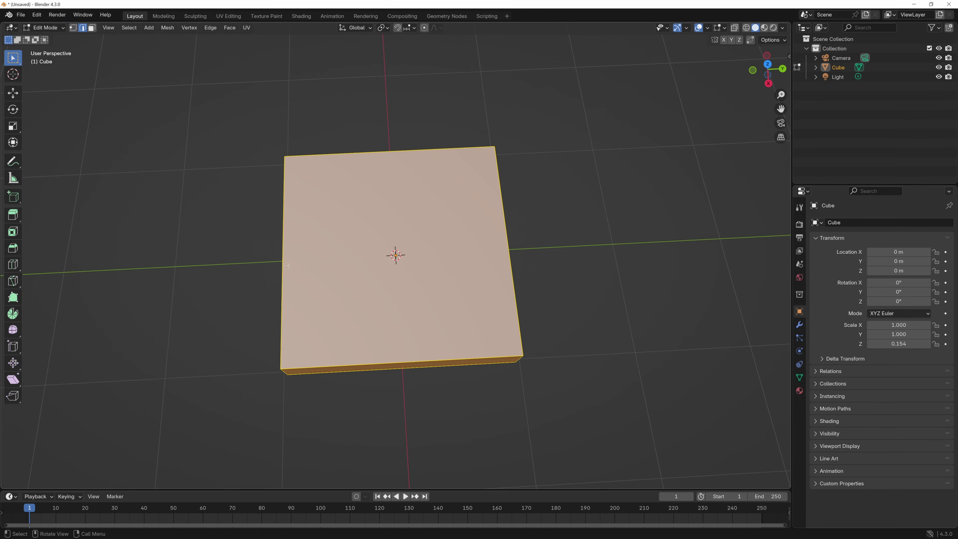
{"action": "left_click", "coordinate": [14, 265]}
{"action": "left_click", "coordinate": [401, 178]}
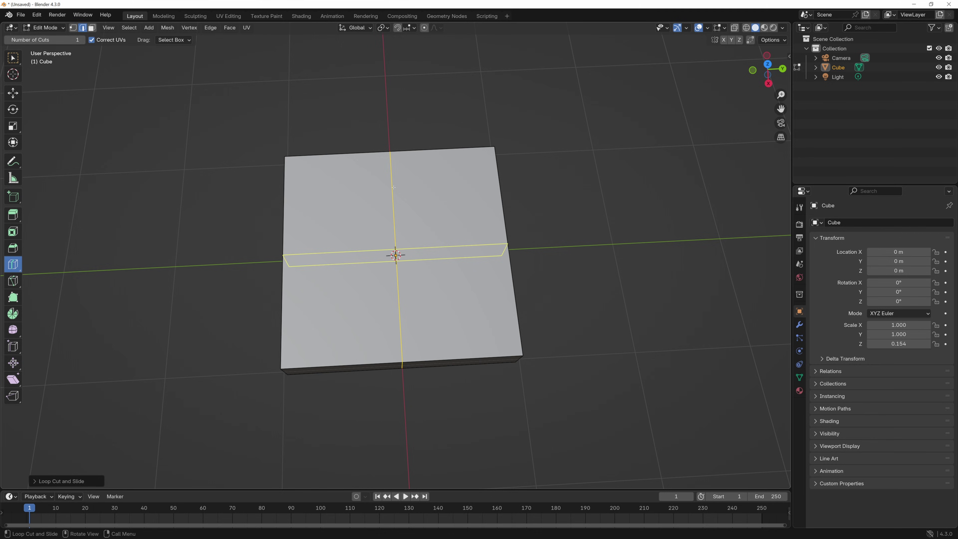
{"action": "left_click", "coordinate": [283, 258]}
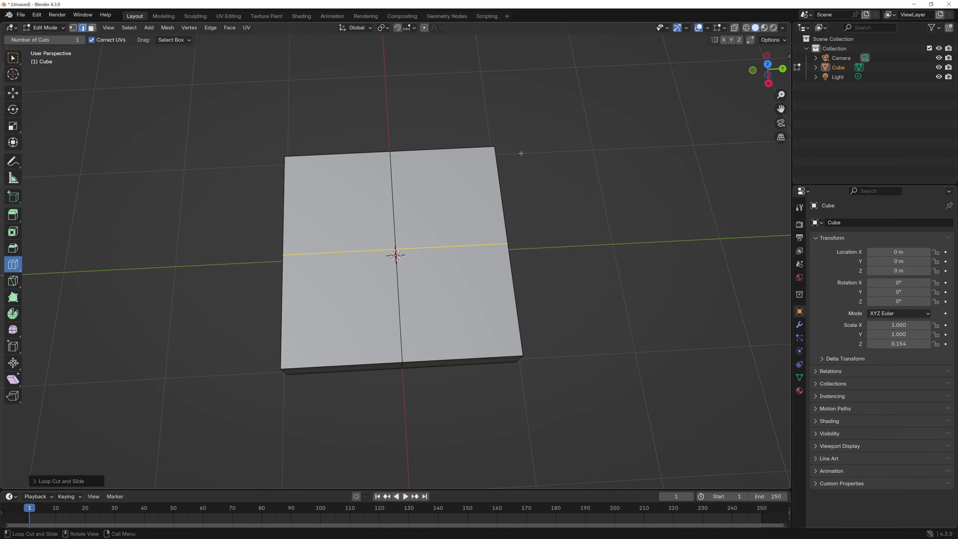
- Hide the 3D cursor in the viewport overlays
{"action": "middle_click_drag", "start_coordinate": [383, 265], "coordinate": [402, 283]}
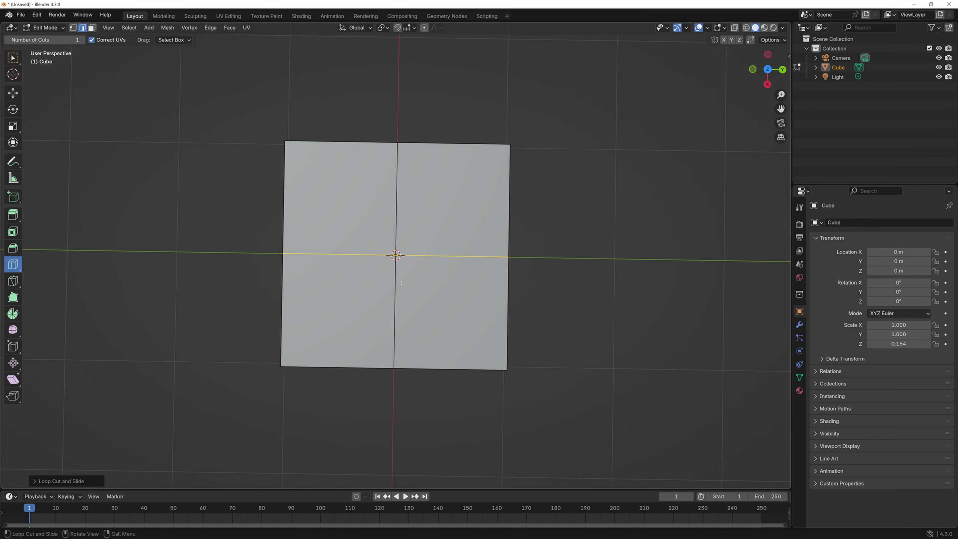
{"action": "left_click", "coordinate": [708, 29]}
{"action": "left_click", "coordinate": [713, 93]}
- Add four supporting loop cuts, each slid close to one of the slab's outer sides
{"action": "middle_click_drag", "start_coordinate": [544, 211], "coordinate": [530, 193]}
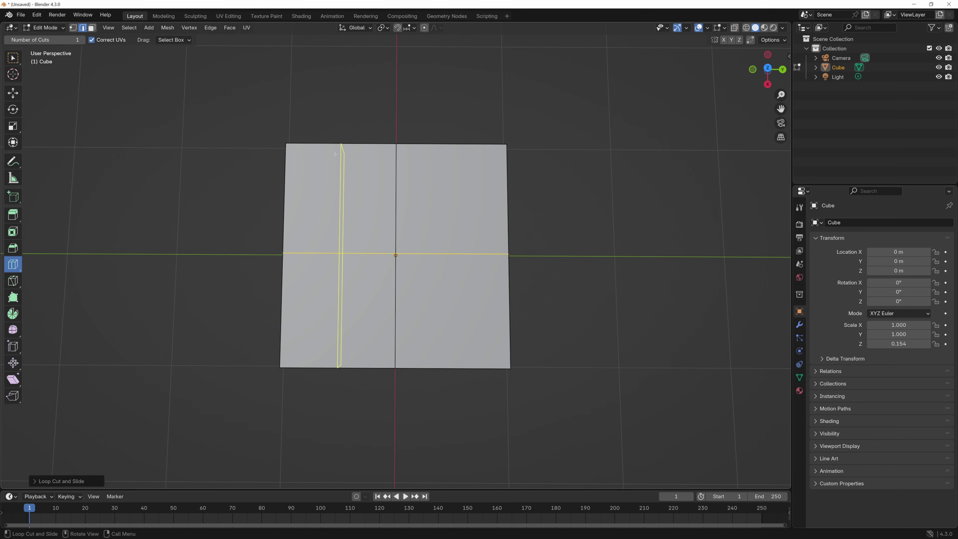
{"action": "left_click_drag", "start_coordinate": [342, 155], "coordinate": [506, 177]}
{"action": "left_click_drag", "start_coordinate": [496, 200], "coordinate": [493, 111]}
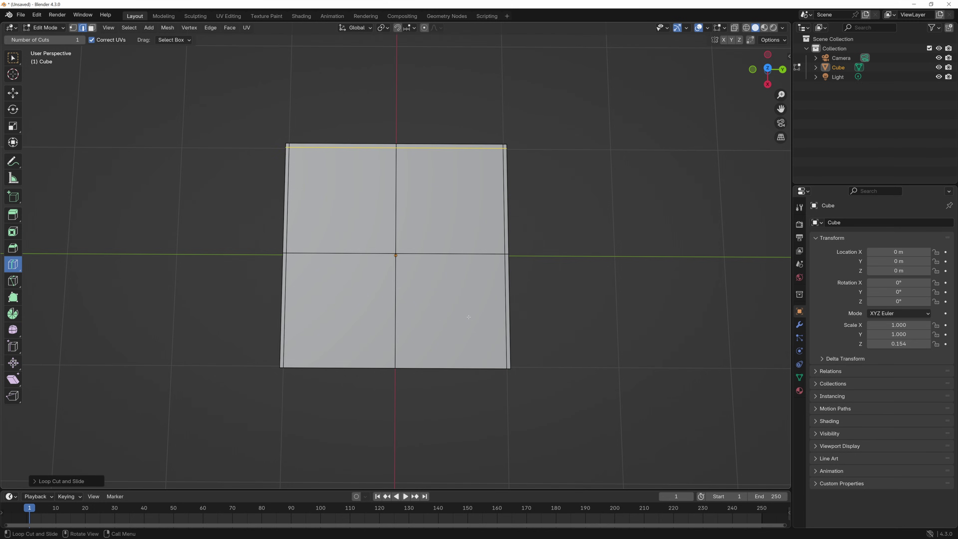
{"action": "left_click_drag", "start_coordinate": [506, 310], "coordinate": [499, 371]}
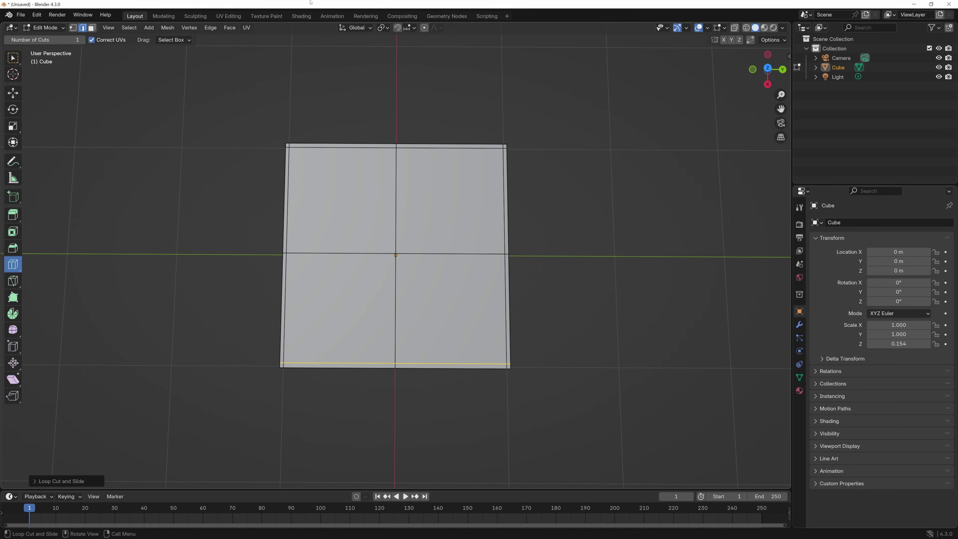
- Switch to vertex selection with Select Circle and select only the centre vertex on the slab's top face
{"action": "left_click", "coordinate": [73, 28]}
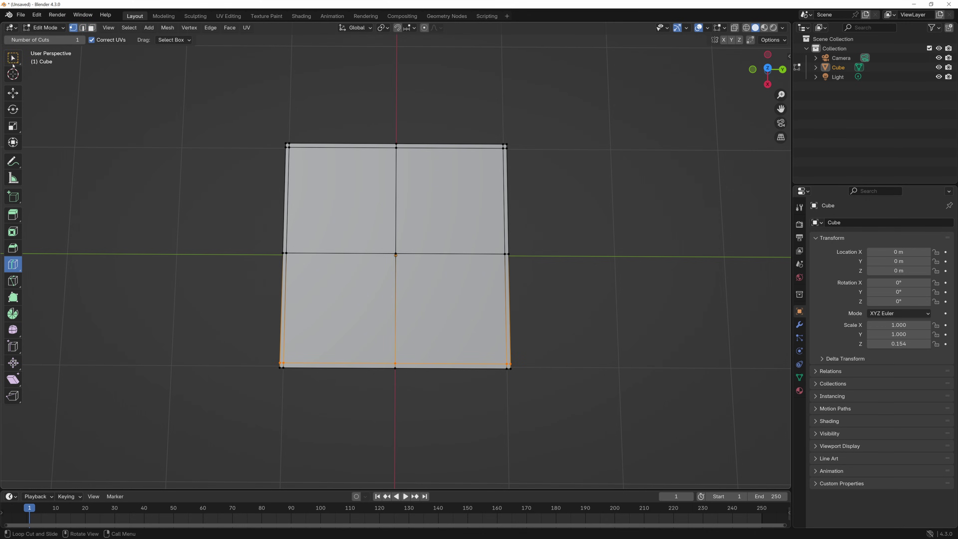
{"action": "left_click", "coordinate": [13, 63]}
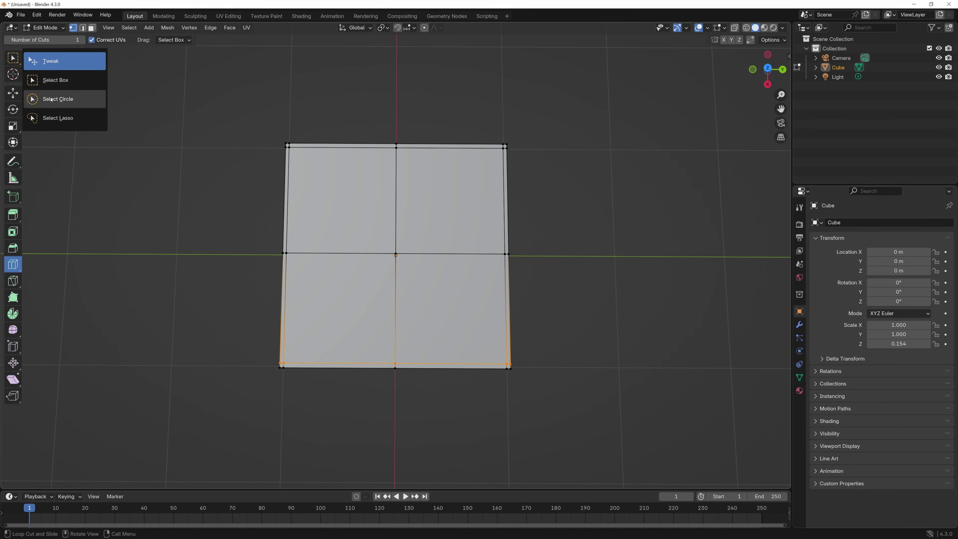
{"action": "left_click", "coordinate": [51, 99]}
{"action": "scroll", "coordinate": [393, 290], "scroll_direction": "down", "scroll_amount": 3}
{"action": "middle_click_drag", "start_coordinate": [392, 280], "coordinate": [379, 227]}
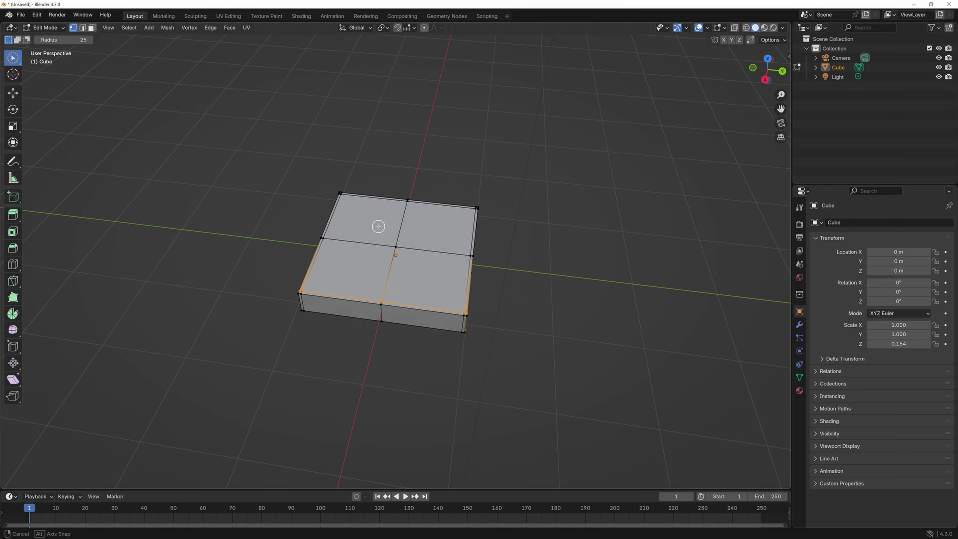
{"action": "left_click", "coordinate": [395, 244]}
{"action": "middle_click_drag", "start_coordinate": [407, 266], "coordinate": [422, 265]}
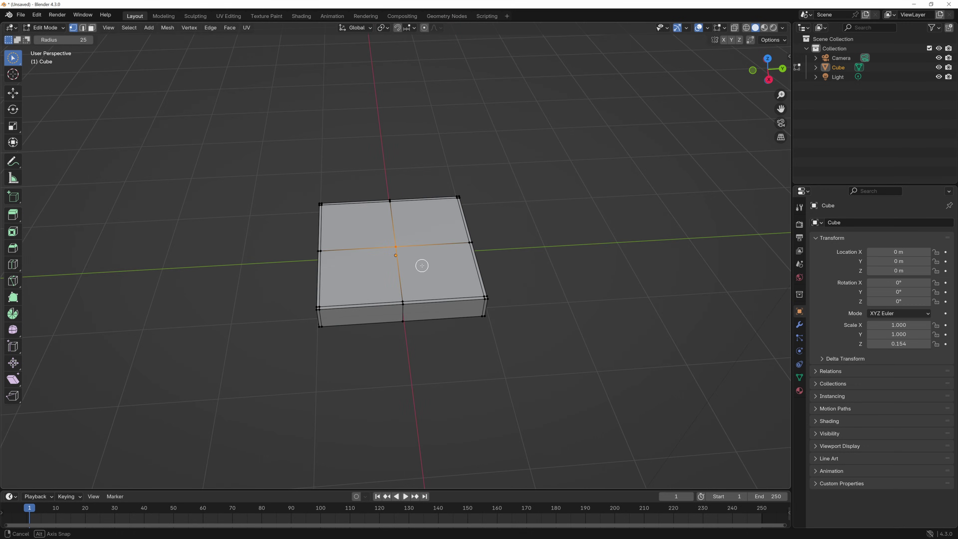
- Bevel the centre vertex about 0.15 m wide, with the bevel set to affect vertices
{"action": "left_click", "coordinate": [12, 248]}
{"action": "middle_click_drag", "start_coordinate": [421, 215], "coordinate": [403, 200]}
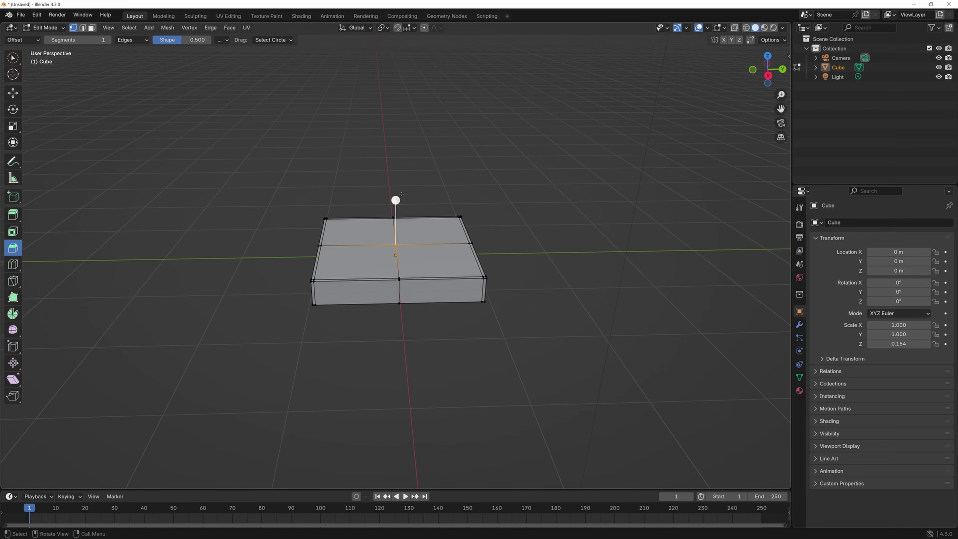
{"action": "left_click_drag", "start_coordinate": [395, 200], "coordinate": [400, 192]}
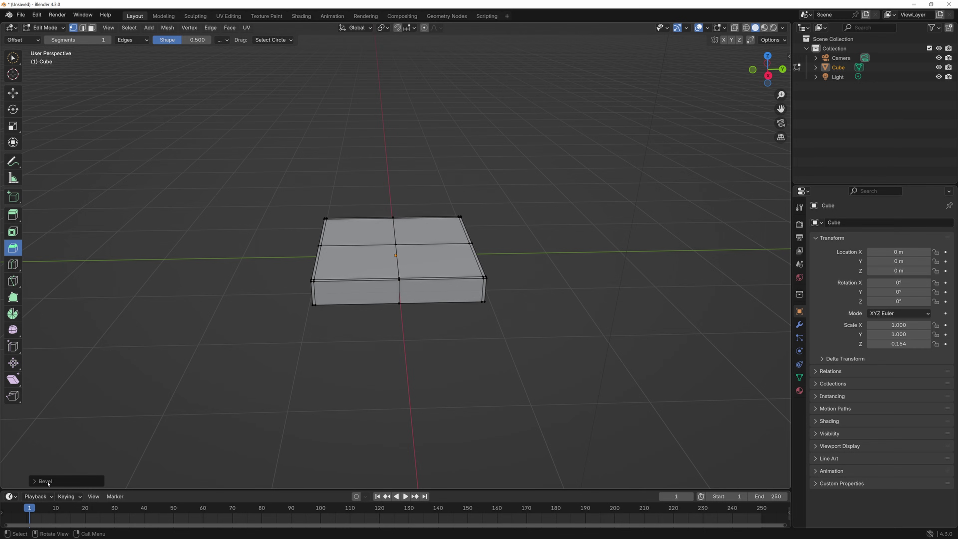
{"action": "left_click", "coordinate": [35, 481]}
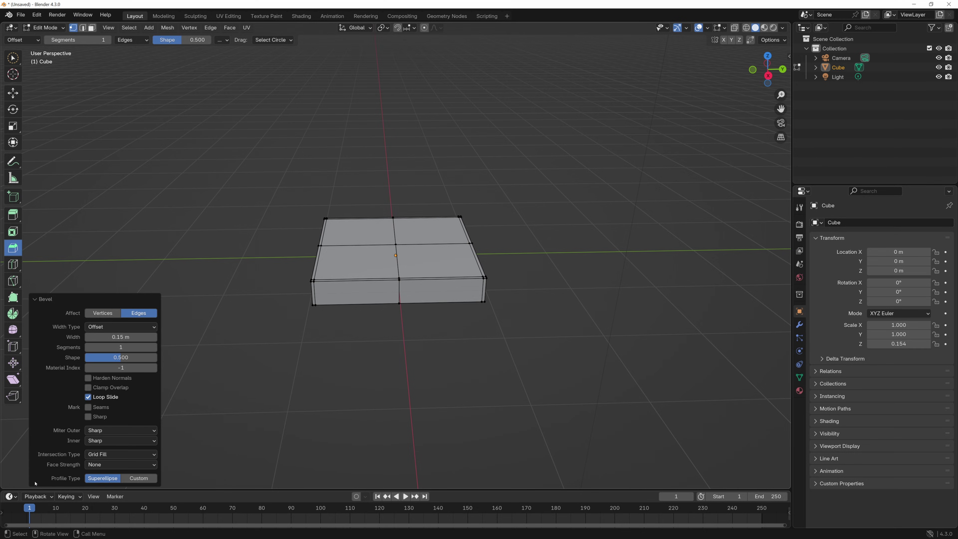
{"action": "left_click", "coordinate": [102, 313]}
- Shape the bevel into a large circle with 4 segments, a shape of about 0.092 and a width of 0.82 m
{"action": "middle_click_drag", "start_coordinate": [247, 325], "coordinate": [401, 270]}
{"action": "scroll", "coordinate": [420, 270], "scroll_direction": "up", "scroll_amount": 3}
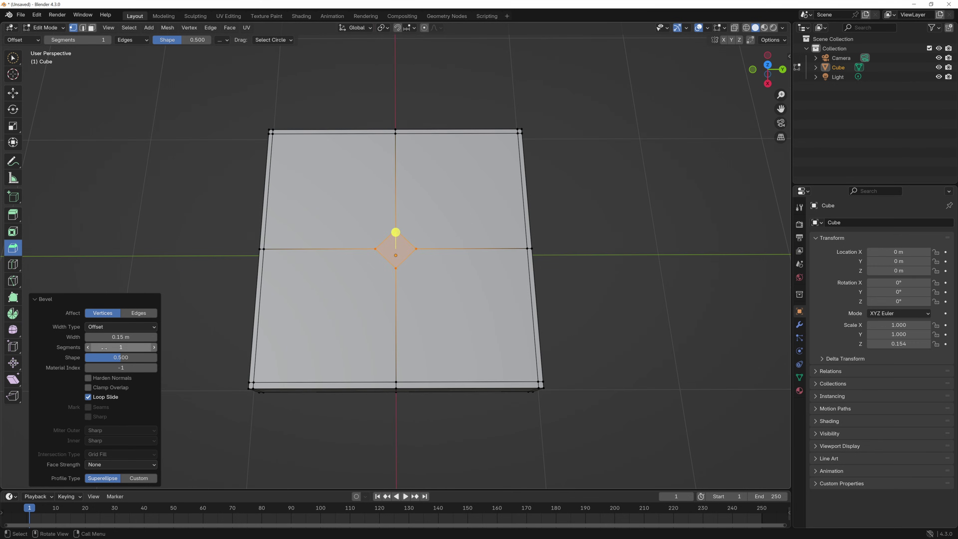
{"action": "left_click", "coordinate": [155, 349]}
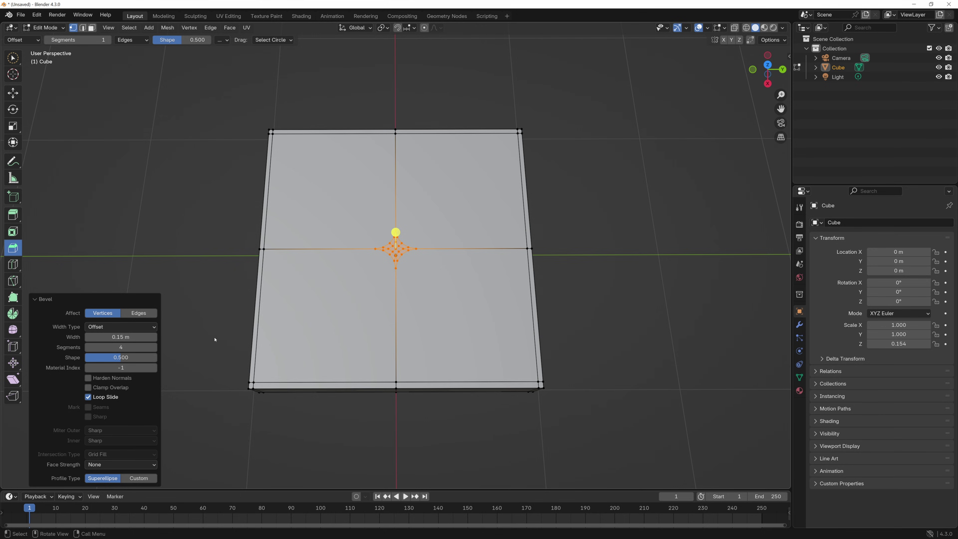
{"action": "scroll", "coordinate": [398, 246], "scroll_direction": "up", "scroll_amount": 2}
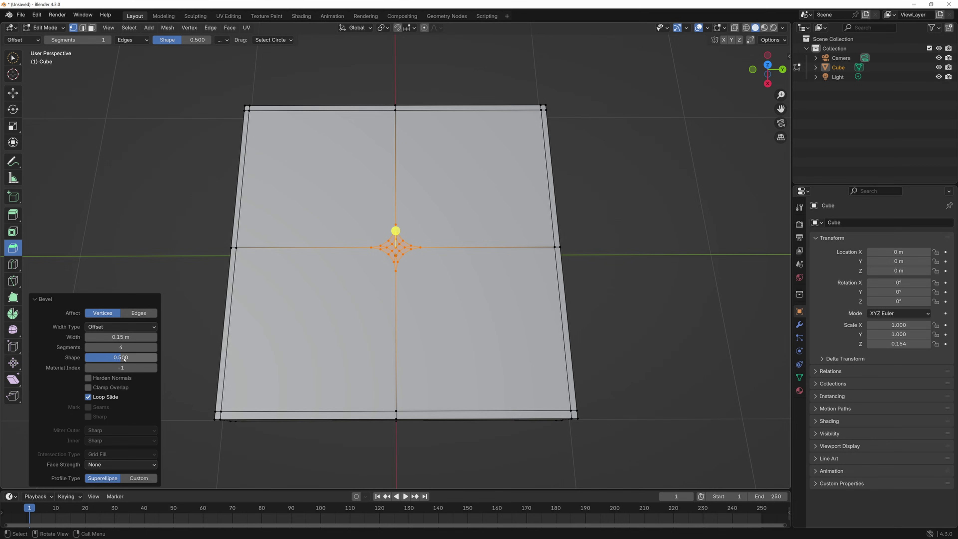
{"action": "left_click_drag", "start_coordinate": [124, 359], "coordinate": [137, 337]}
{"action": "scroll", "coordinate": [403, 281], "scroll_direction": "down", "scroll_amount": 2}
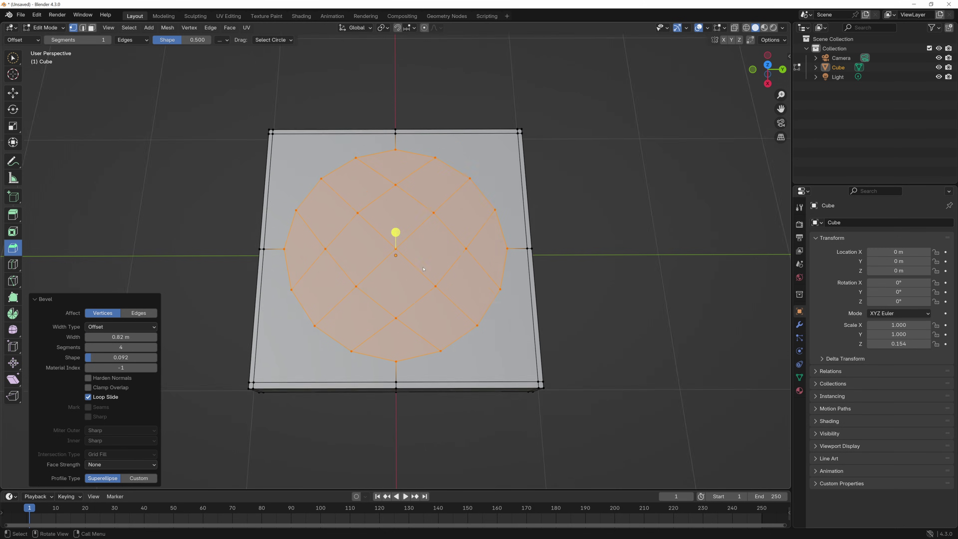
- Clear the selection and add four loop cuts through the slab's border strips and sides, each slid in line with the circle's vertices
{"action": "middle_click_drag", "start_coordinate": [401, 279], "coordinate": [403, 290]}
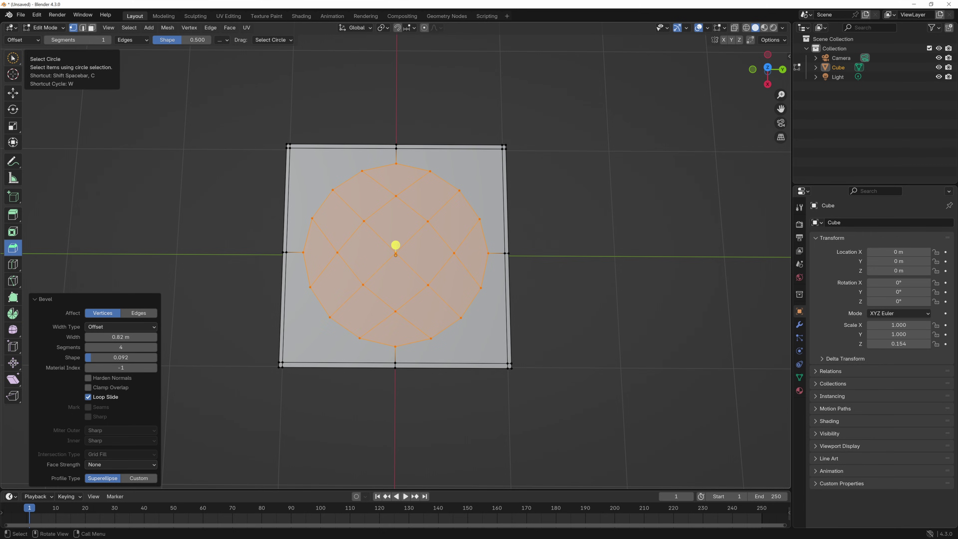
{"action": "left_click", "coordinate": [13, 57]}
{"action": "left_click", "coordinate": [203, 162]}
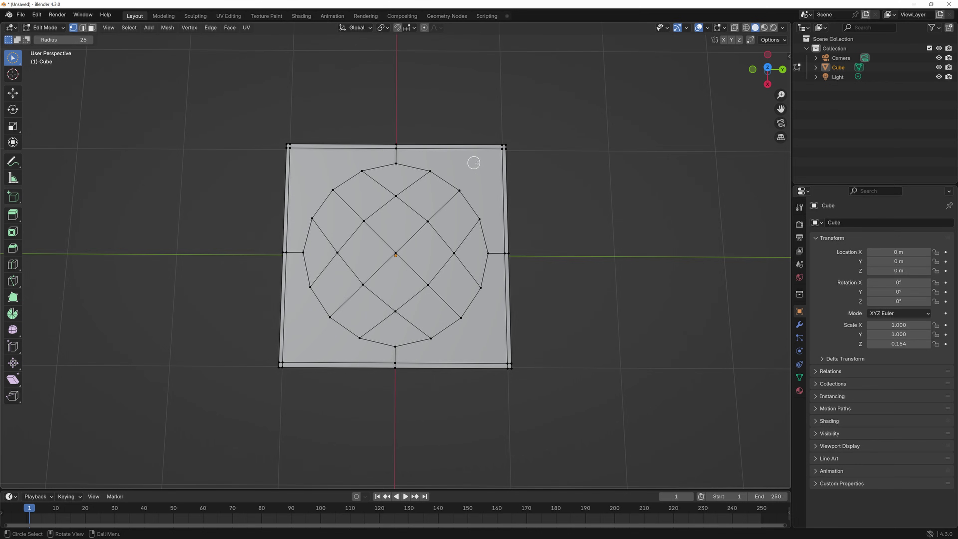
{"action": "left_click", "coordinate": [13, 264]}
{"action": "left_click_drag", "start_coordinate": [361, 151], "coordinate": [377, 172]}
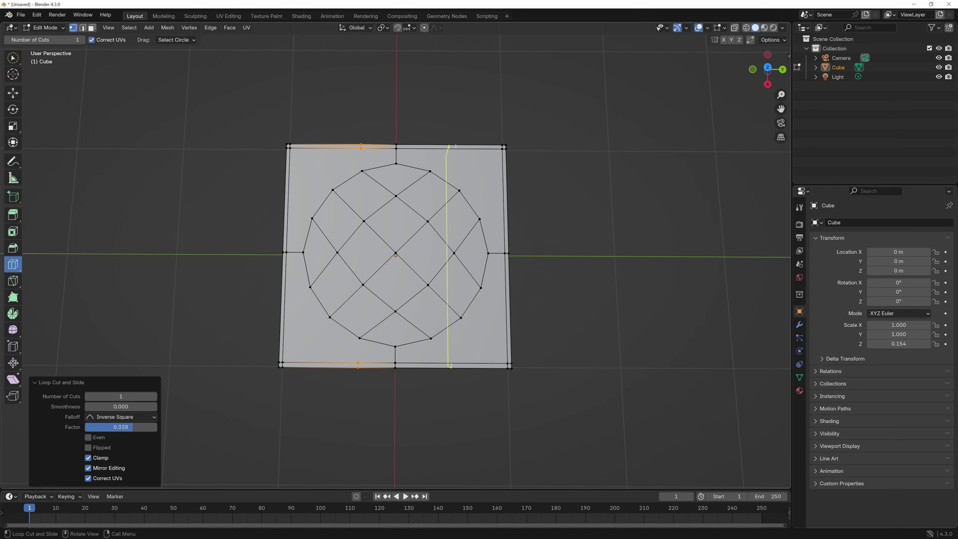
{"action": "mouse_move", "coordinate": [449, 163]}
{"action": "left_mouse_down"}
{"action": "mouse_move", "coordinate": [432, 162]}
{"action": "mouse_move", "coordinate": [435, 172]}
{"action": "left_mouse_up"}
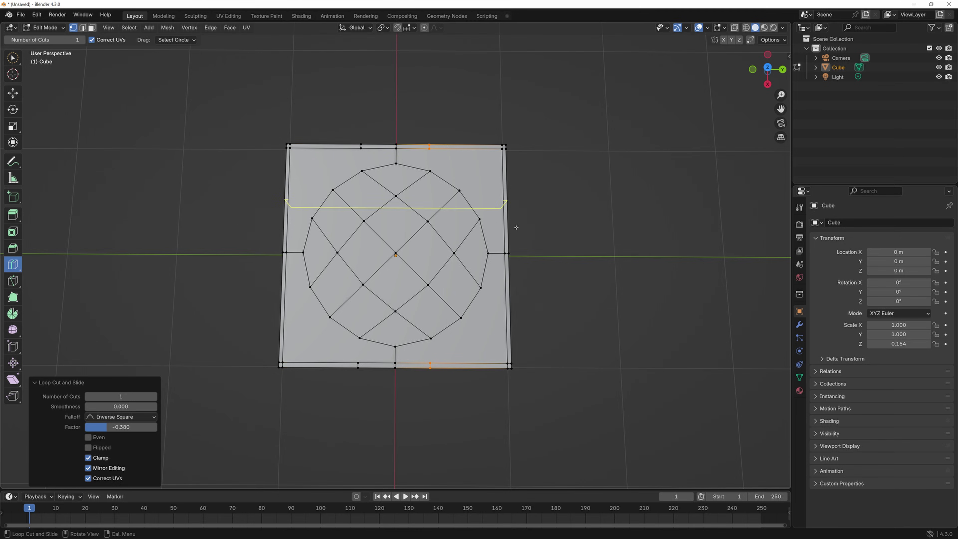
{"action": "left_click_drag", "start_coordinate": [511, 217], "coordinate": [501, 290]}
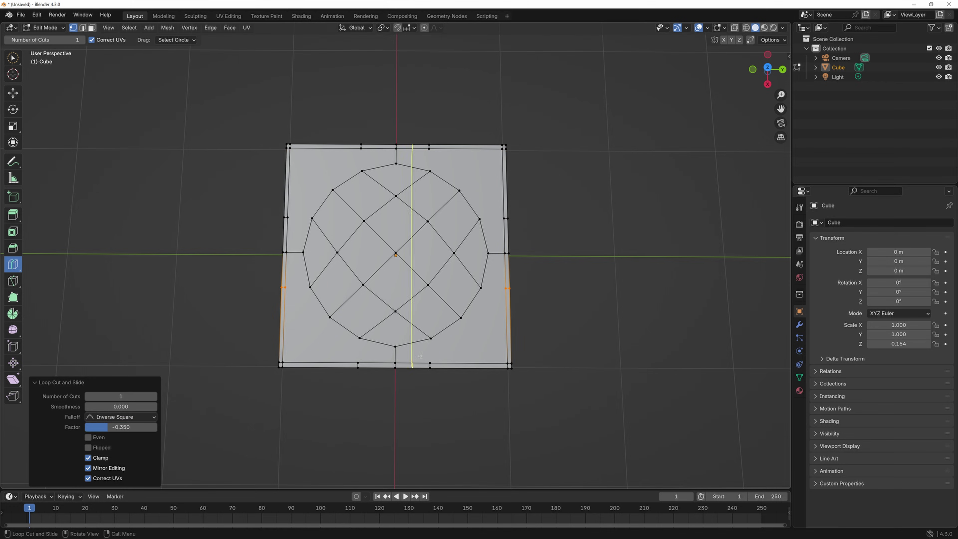
{"action": "key", "text": "w"}
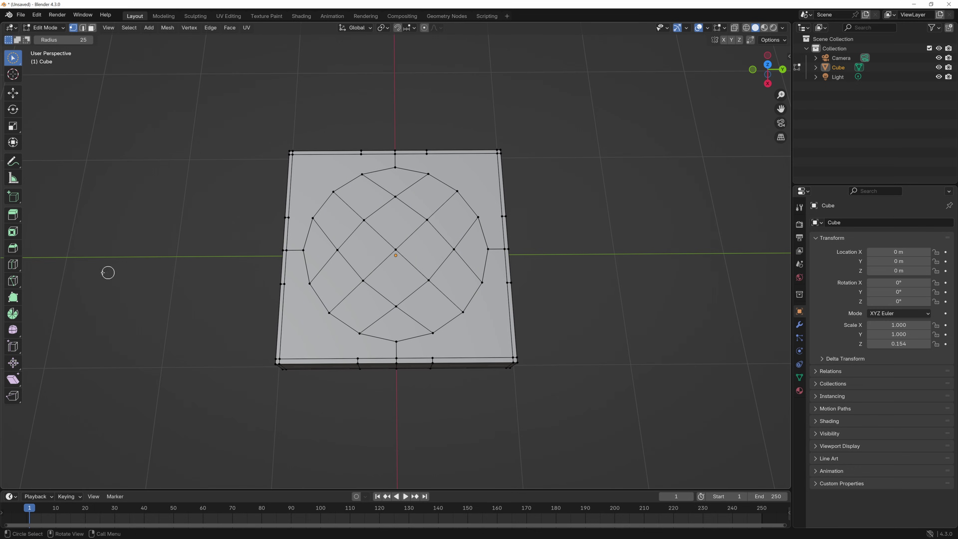
- Knife-cut an edge from the circle vertex just right of its topmost vertex straight up to the matching border loop vertex
{"action": "left_click", "coordinate": [13, 281]}
{"action": "scroll", "coordinate": [464, 124], "scroll_direction": "up", "scroll_amount": 4}
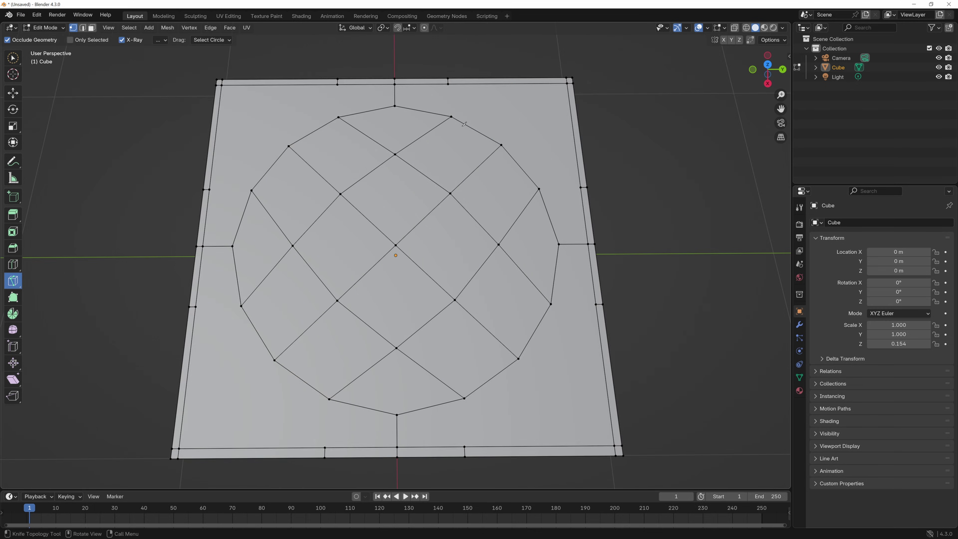
{"action": "middle_click_drag", "start_coordinate": [464, 124], "coordinate": [427, 208]}
{"action": "scroll", "coordinate": [449, 158], "scroll_direction": "up", "scroll_amount": 2}
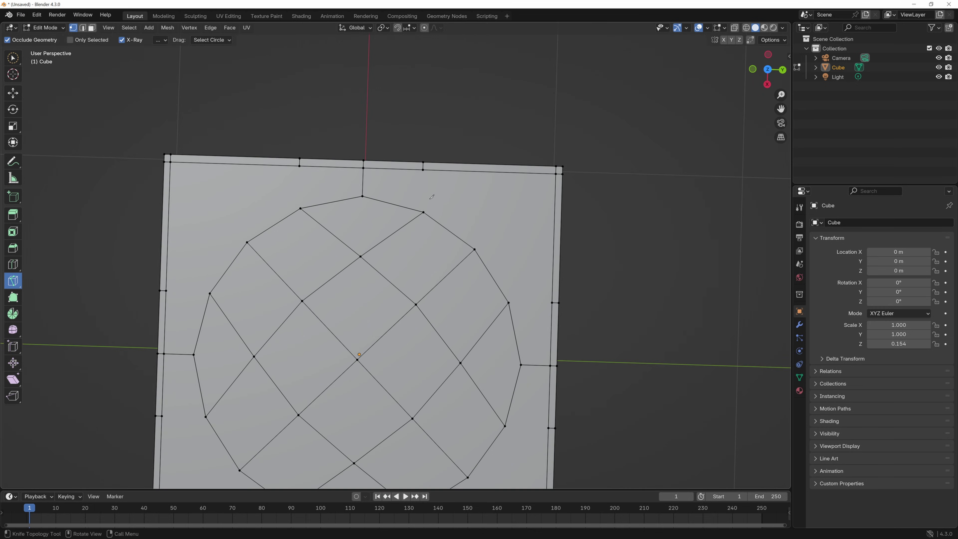
{"action": "left_click", "coordinate": [425, 211]}
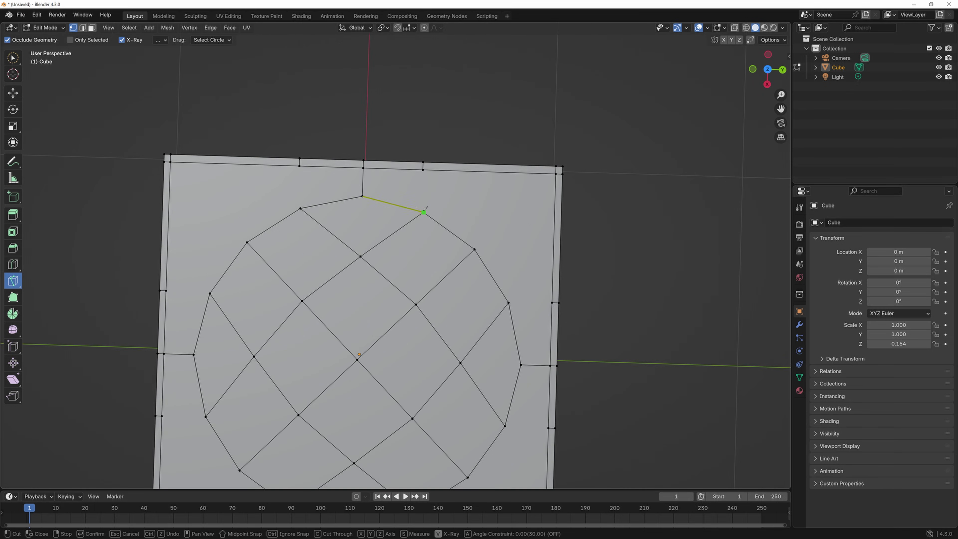
{"action": "left_click", "coordinate": [426, 169]}
{"action": "key", "text": "Return"}
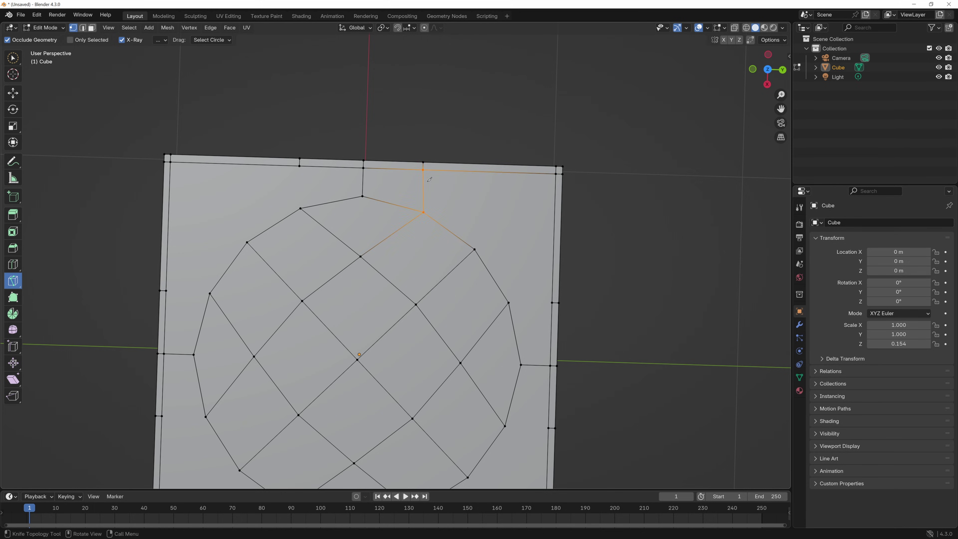
- Knife-cut edges from the next two circle vertices clockwise to the inner border's upper-right corner and the upper loop vertex of the right border
{"action": "left_click", "coordinate": [475, 249]}
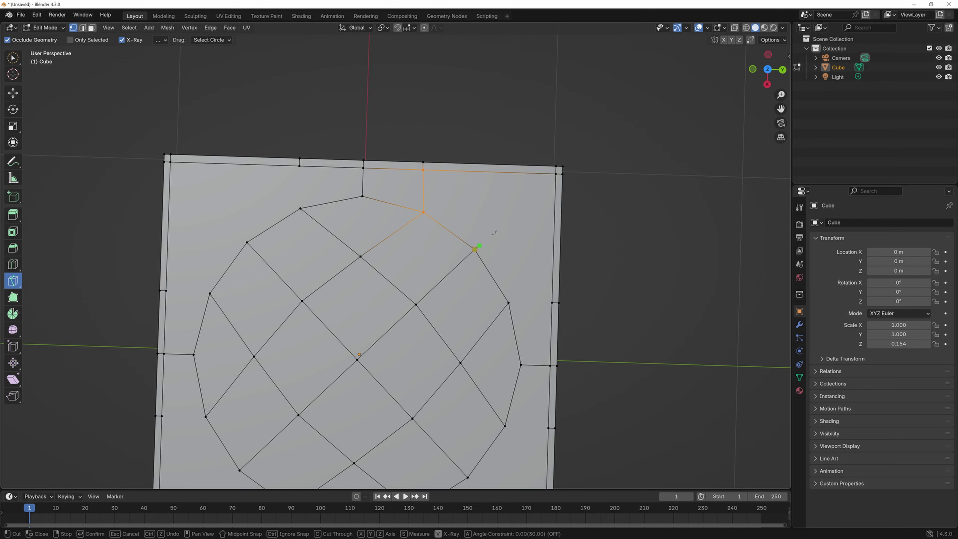
{"action": "left_click", "coordinate": [554, 173]}
{"action": "key", "text": "Return"}
{"action": "scroll", "coordinate": [559, 177], "scroll_direction": "down", "scroll_amount": 3}
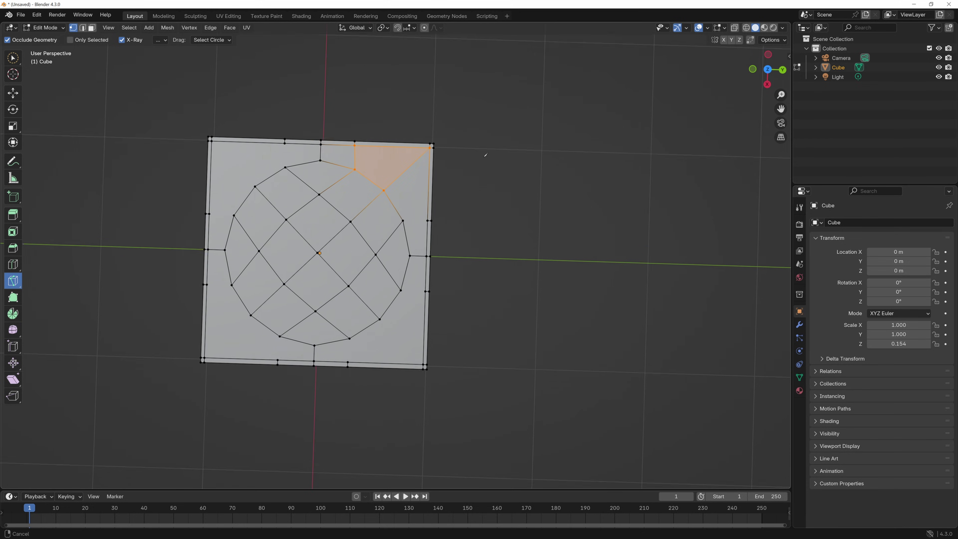
{"action": "left_click", "coordinate": [403, 210]}
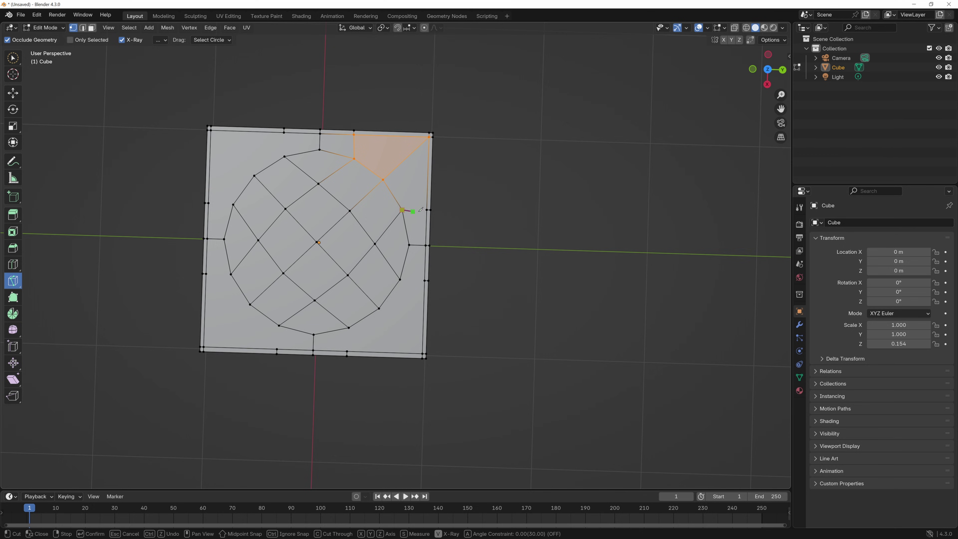
{"action": "left_click", "coordinate": [427, 210]}
{"action": "key", "text": "Return"}
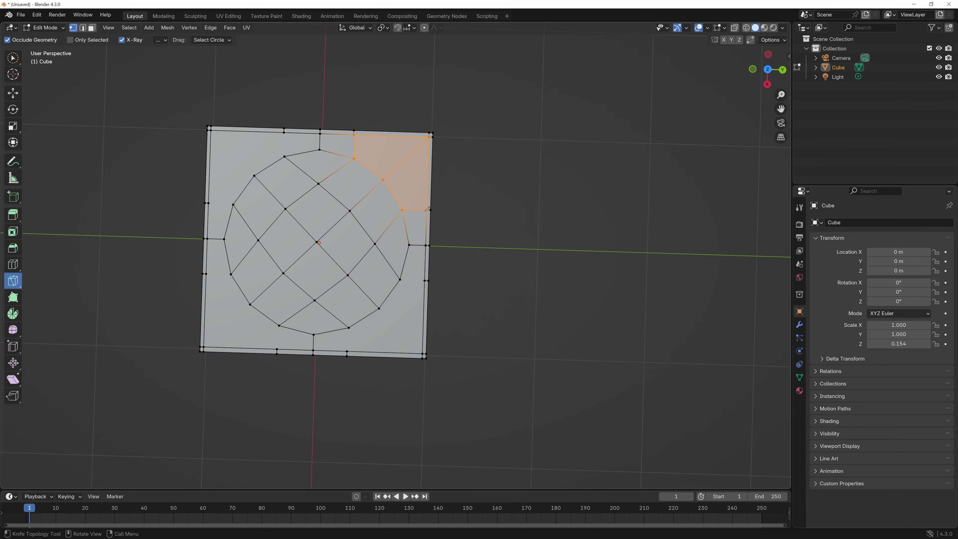
- Knife-cut edges from the lower-right circle vertices to the right border's lower loop vertex and the inner border's lower-right corner
{"action": "left_click", "coordinate": [401, 279]}
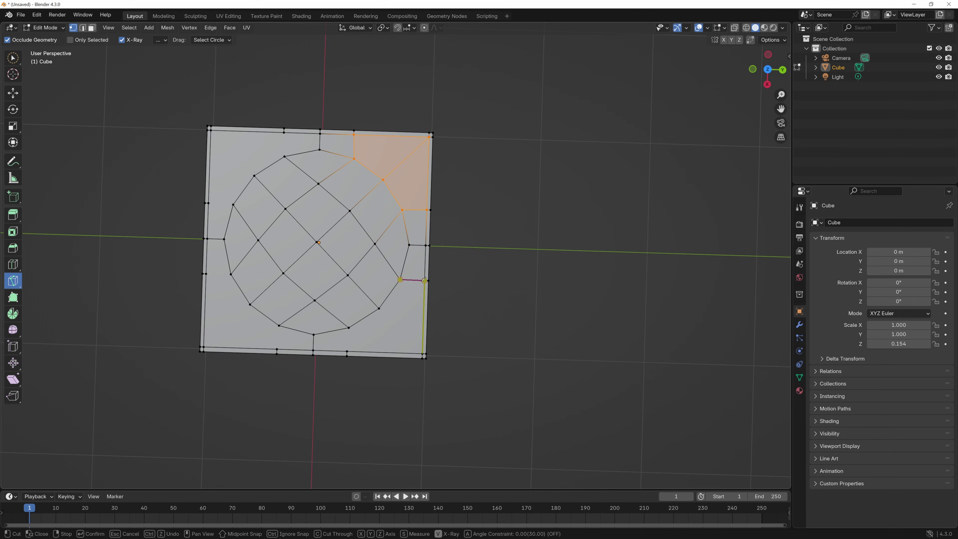
{"action": "left_click", "coordinate": [424, 280]}
{"action": "key", "text": "Return"}
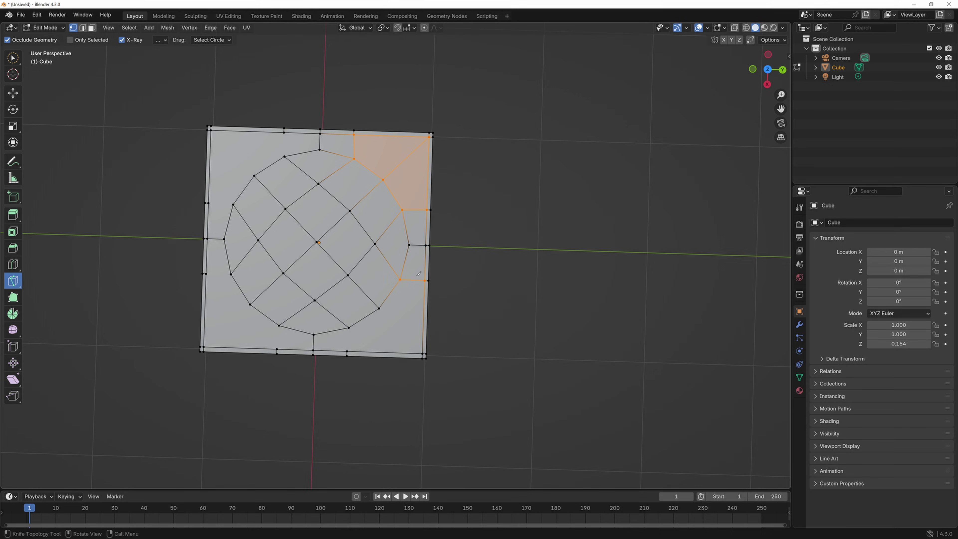
{"action": "left_click", "coordinate": [379, 308]}
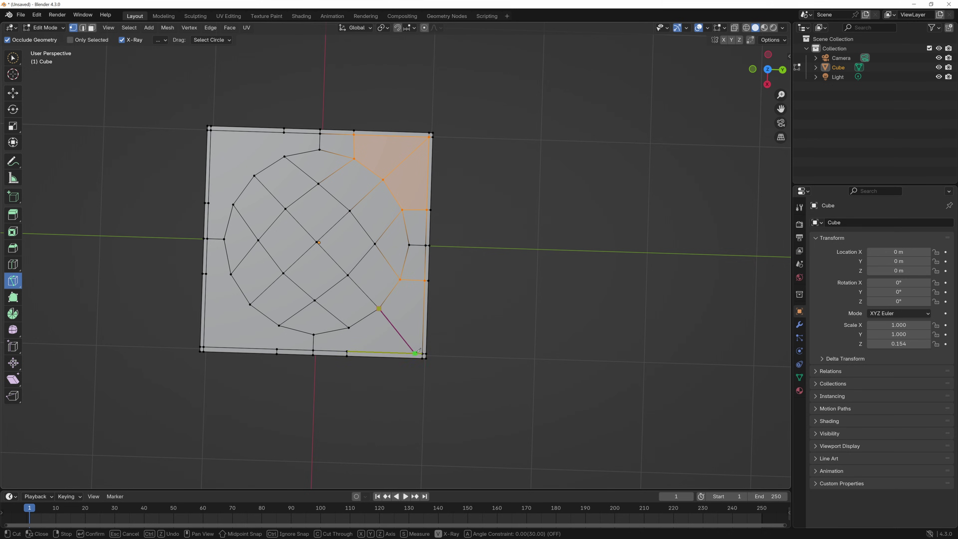
{"action": "left_click", "coordinate": [423, 354]}
{"action": "key", "text": "Return"}
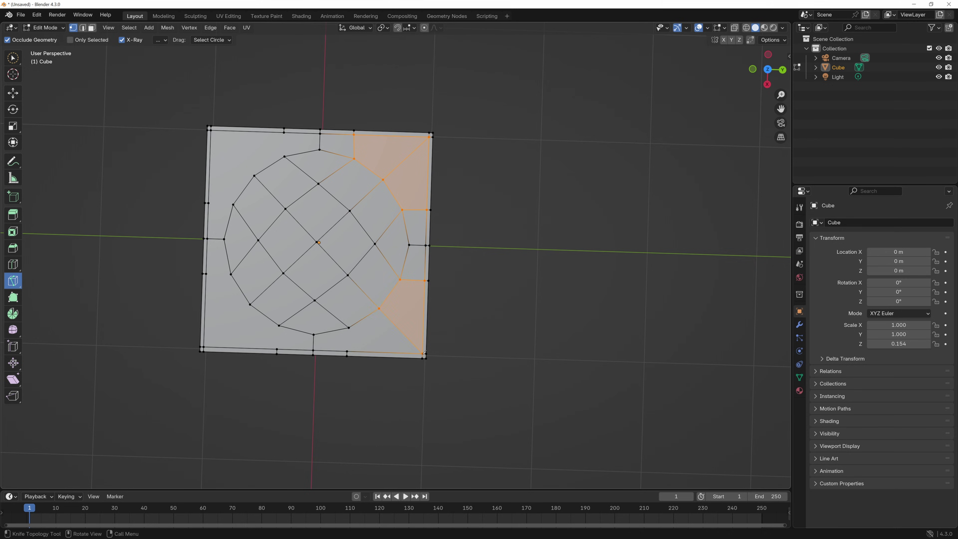
- Knife-cut edges from the circle vertices on both sides of the bottommost one straight down to the matching bottom border loop vertices
{"action": "left_click", "coordinate": [350, 327]}
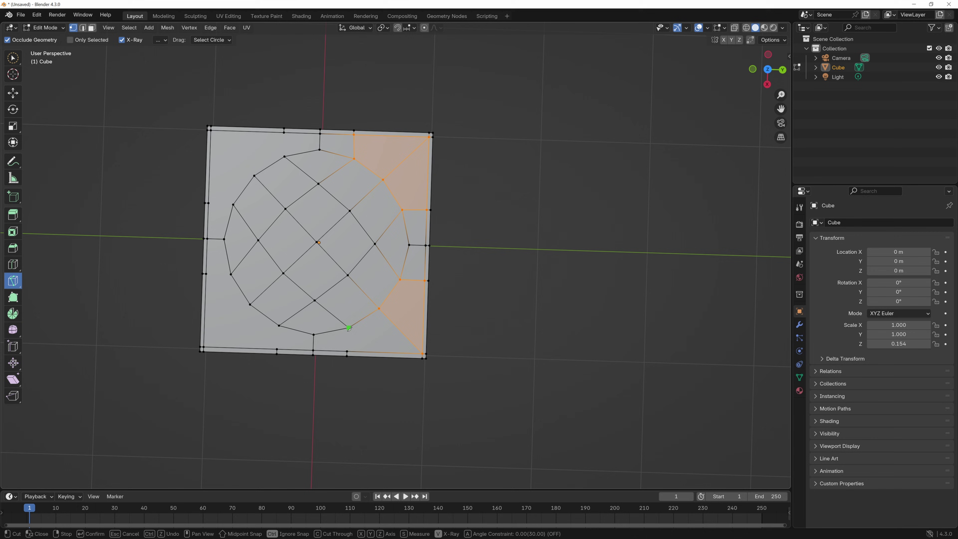
{"action": "left_click", "coordinate": [349, 348]}
{"action": "key", "text": "Return"}
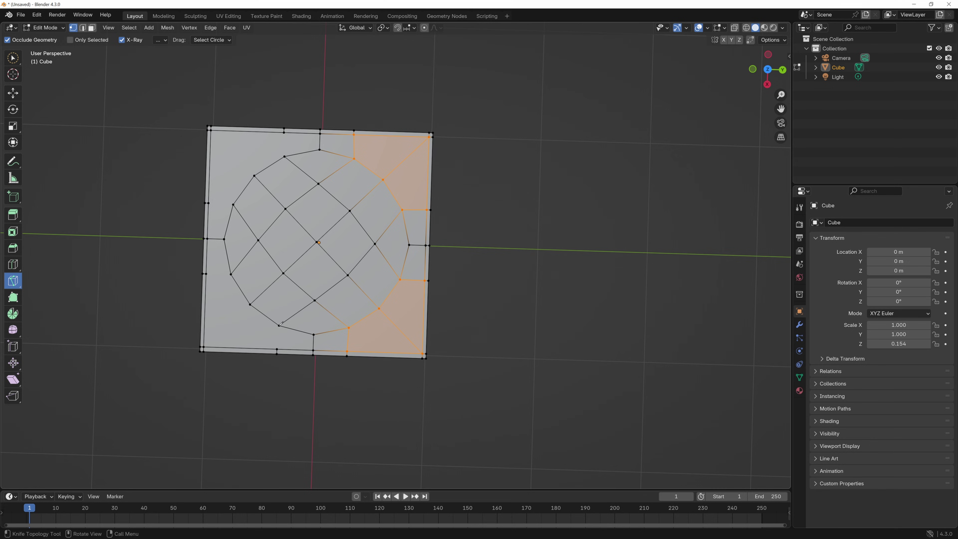
{"action": "left_click", "coordinate": [279, 326]}
{"action": "left_click", "coordinate": [277, 349]}
{"action": "key", "text": "Return"}
- Knife-cut the remaining edges joining the circle's left half to both left border corners and the matching left and top border loop vertices
{"action": "left_click", "coordinate": [203, 347]}
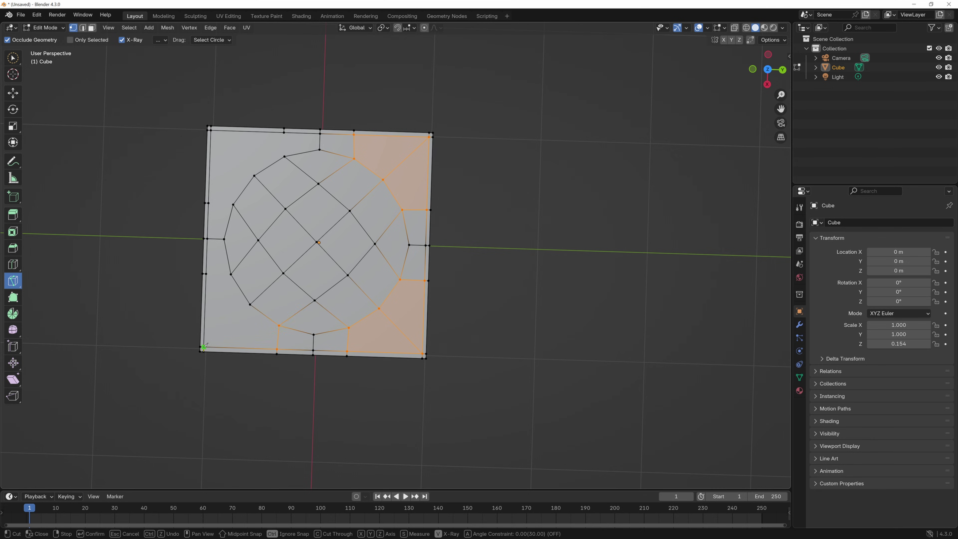
{"action": "left_click", "coordinate": [227, 327]}
{"action": "left_click", "coordinate": [250, 305]}
{"action": "key", "text": "Return"}
- In top view with X-ray on, select the off-centre loop vertices on the top and bottom borders and scale them about 1.35 along X
{"action": "key", "text": "KP_7"}
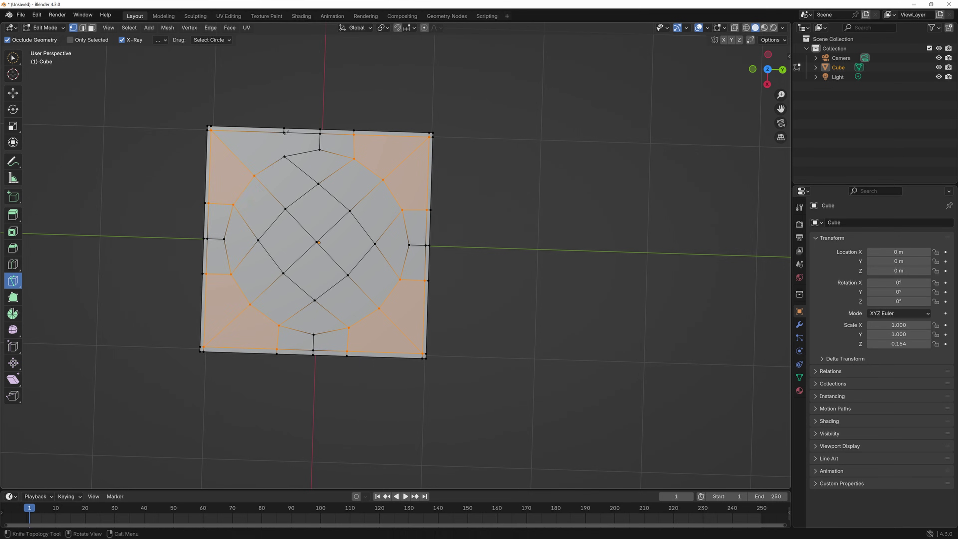
{"action": "key", "text": "alt+a"}
{"action": "key", "text": "w"}
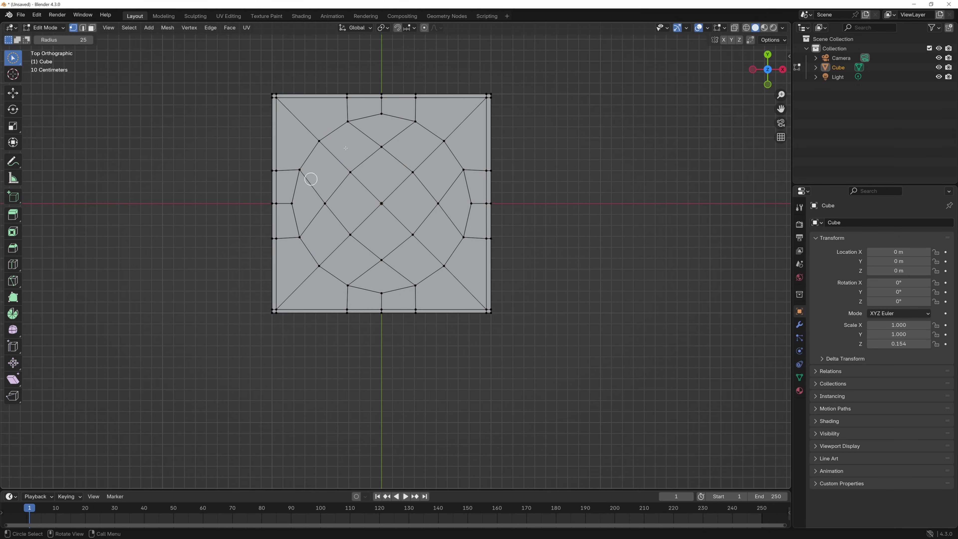
{"action": "left_click", "coordinate": [734, 28]}
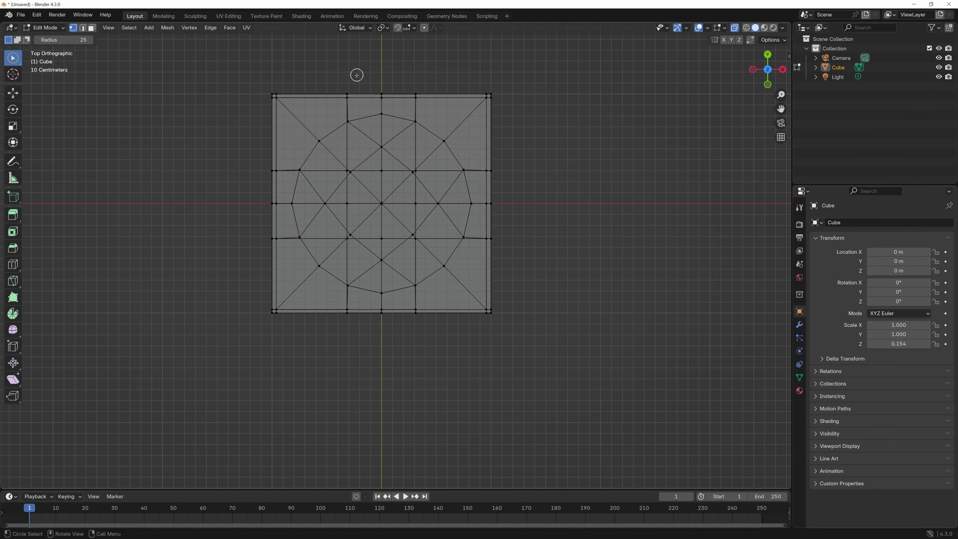
{"action": "left_click", "coordinate": [348, 95]}
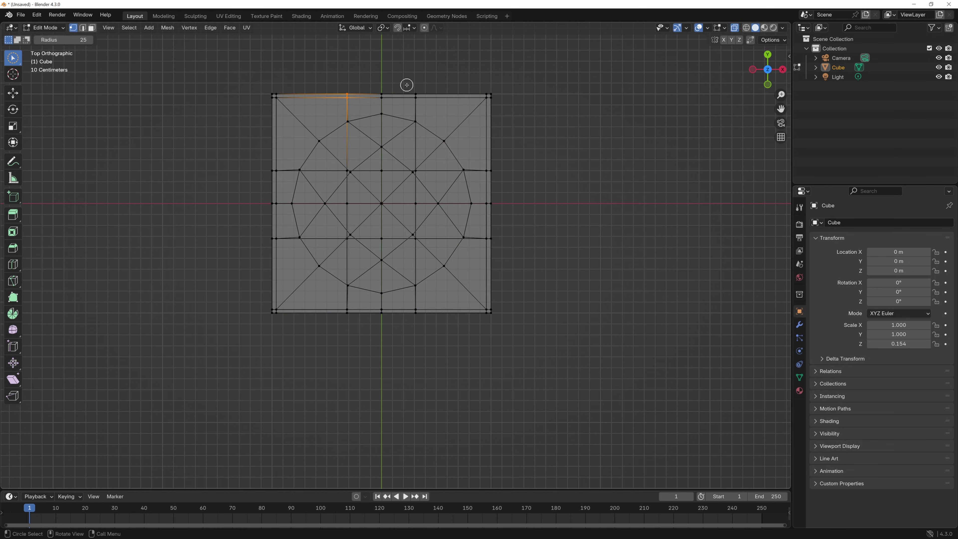
{"action": "left_click", "coordinate": [415, 89], "text": "shift"}
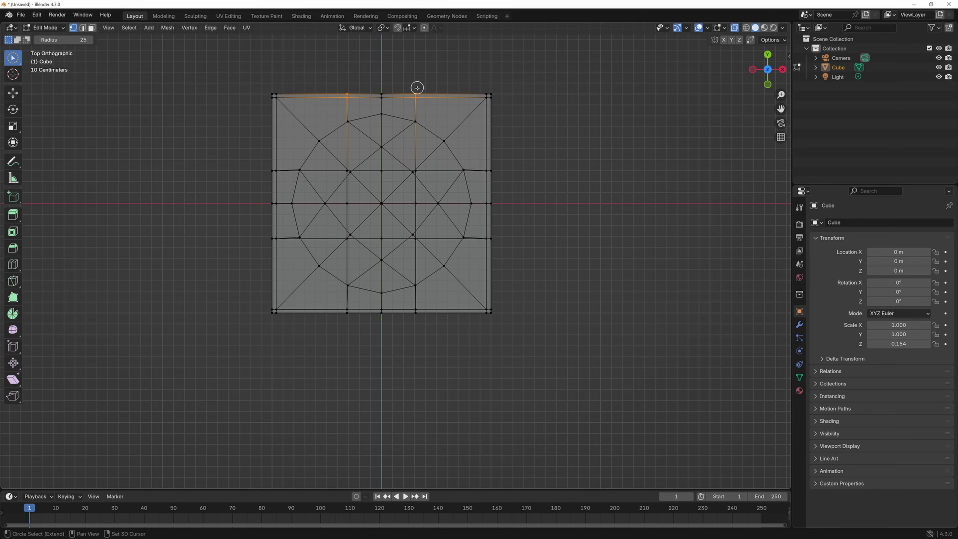
{"action": "left_click", "coordinate": [416, 311], "text": "shift"}
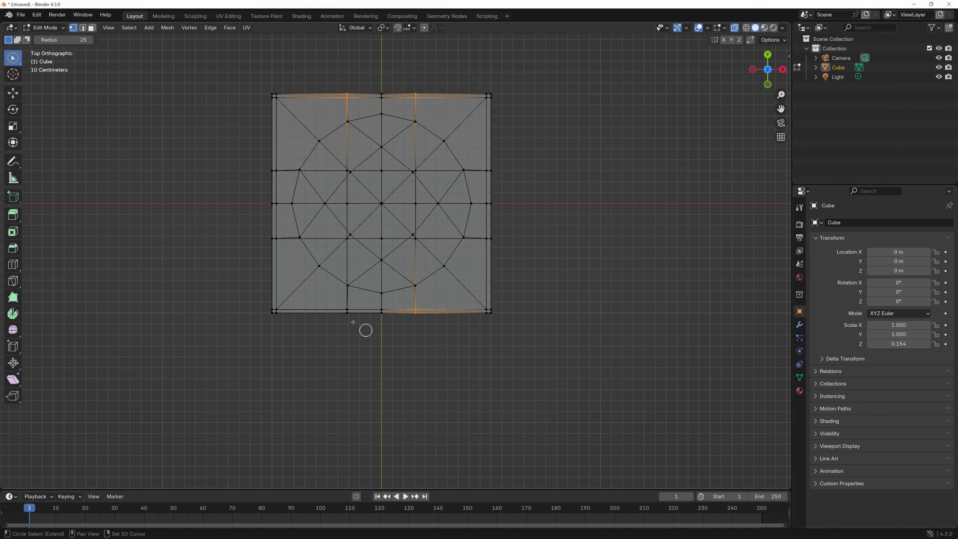
{"action": "left_click", "coordinate": [346, 311], "text": "shift"}
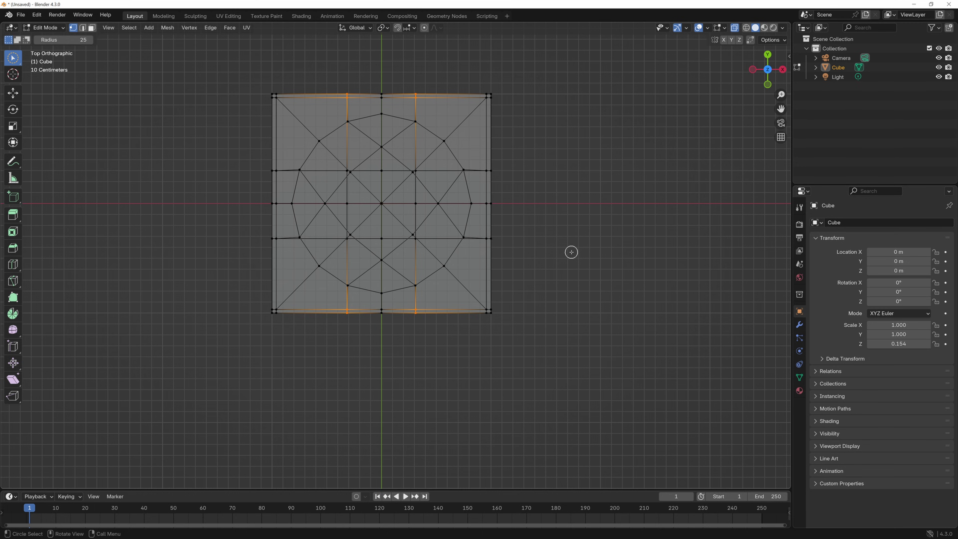
{"action": "key", "text": "s"}
{"action": "key", "text": "x"}
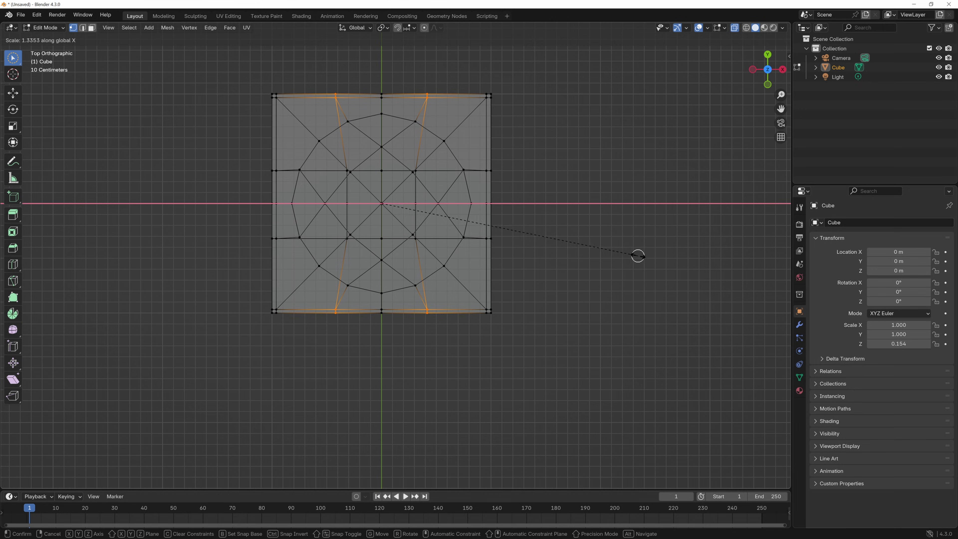
{"action": "left_click", "coordinate": [641, 256]}
{"action": "key", "text": "alt+a"}
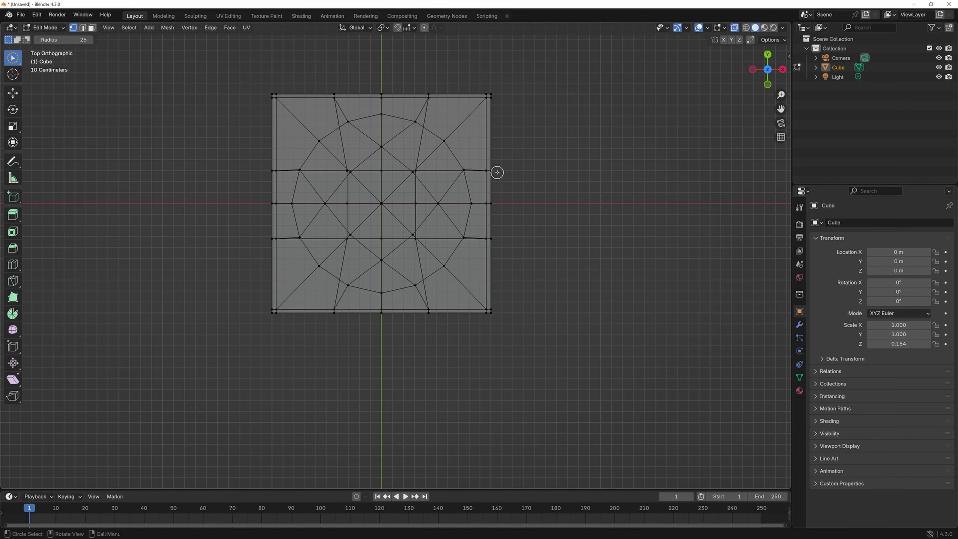
- Scale the off-centre loop vertices on the left and right borders by 1.444 along Y, and turn X-ray off
{"action": "left_click", "coordinate": [494, 174], "text": "shift"}
{"action": "left_click", "coordinate": [482, 239], "text": "shift"}
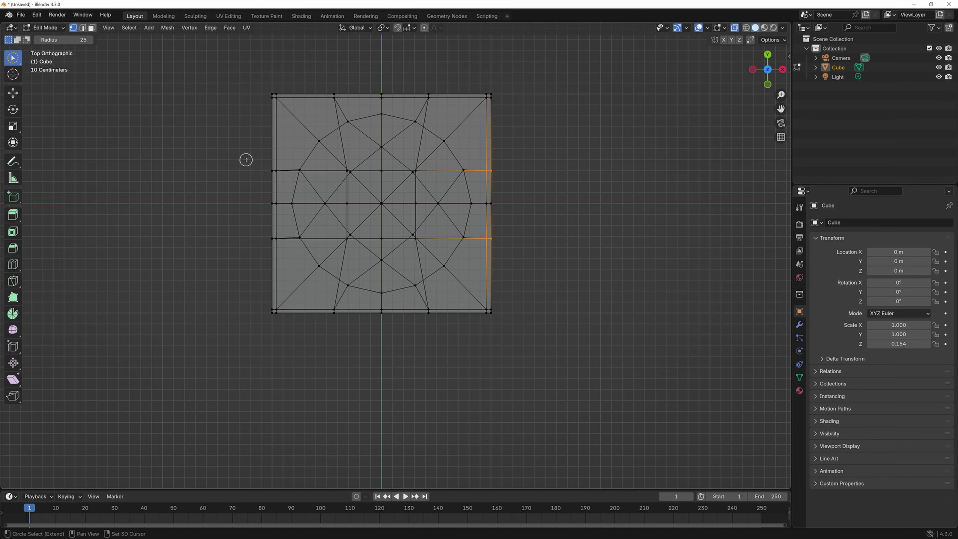
{"action": "left_click", "coordinate": [273, 173], "text": "shift"}
{"action": "left_click", "coordinate": [273, 238], "text": "shift"}
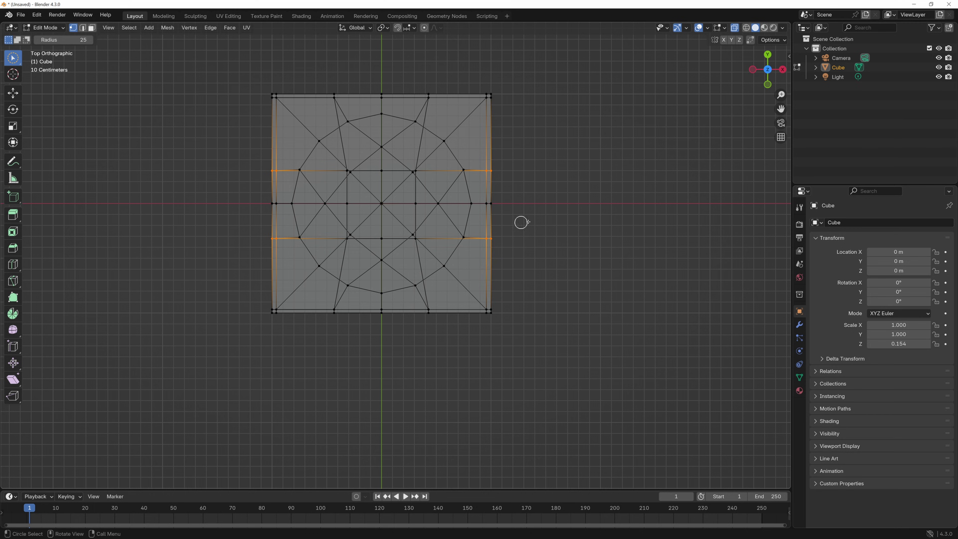
{"action": "key", "text": "s"}
{"action": "key", "text": "y"}
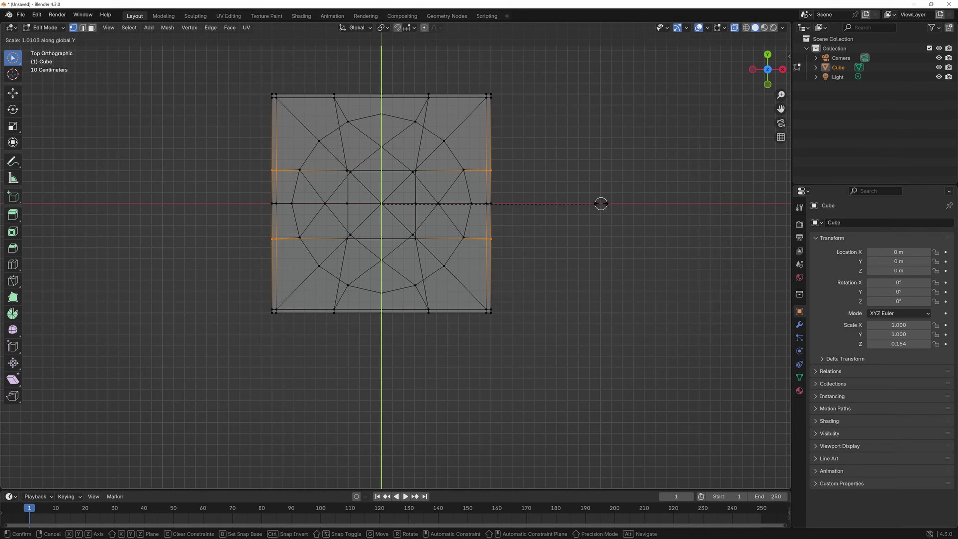
{"action": "left_click", "coordinate": [696, 190]}
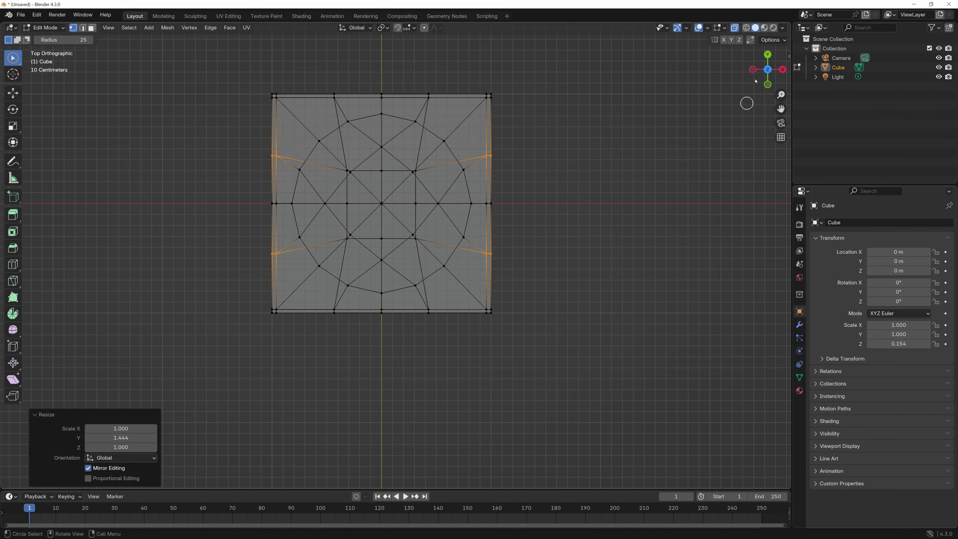
{"action": "key", "text": "alt+a"}
- Circle-select the nine vertices inside the circle on the slab's top and delete them
{"action": "key", "text": "c"}
{"action": "middle_click_drag", "start_coordinate": [546, 253], "coordinate": [502, 234]}
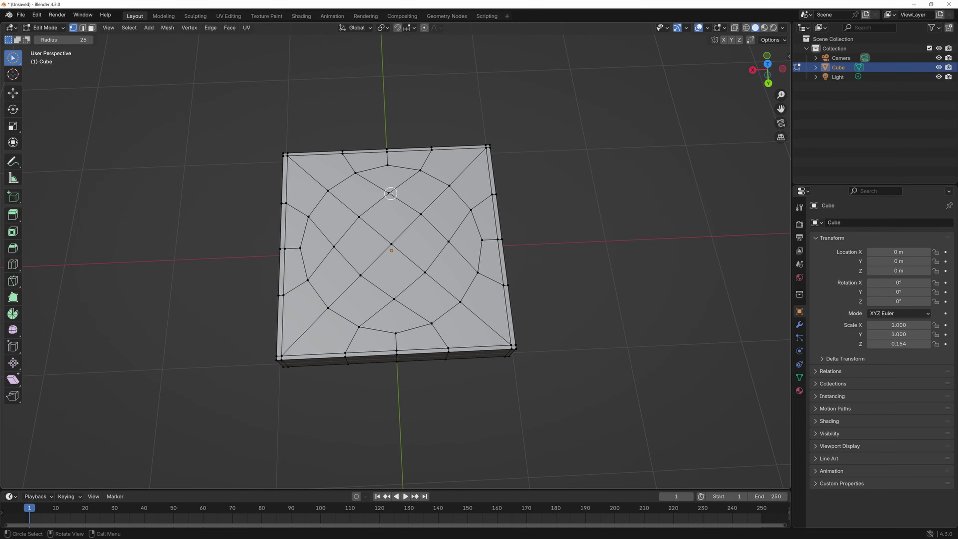
{"action": "mouse_move", "coordinate": [391, 193]}
{"action": "left_mouse_down"}
{"action": "mouse_move", "coordinate": [340, 246]}
{"action": "mouse_move", "coordinate": [360, 274]}
{"action": "mouse_move", "coordinate": [395, 299]}
{"action": "mouse_move", "coordinate": [450, 241]}
{"action": "mouse_move", "coordinate": [427, 218]}
{"action": "mouse_move", "coordinate": [404, 225]}
{"action": "mouse_move", "coordinate": [391, 251]}
{"action": "left_mouse_up"}
{"action": "key", "text": "Escape"}
{"action": "key", "text": "x"}
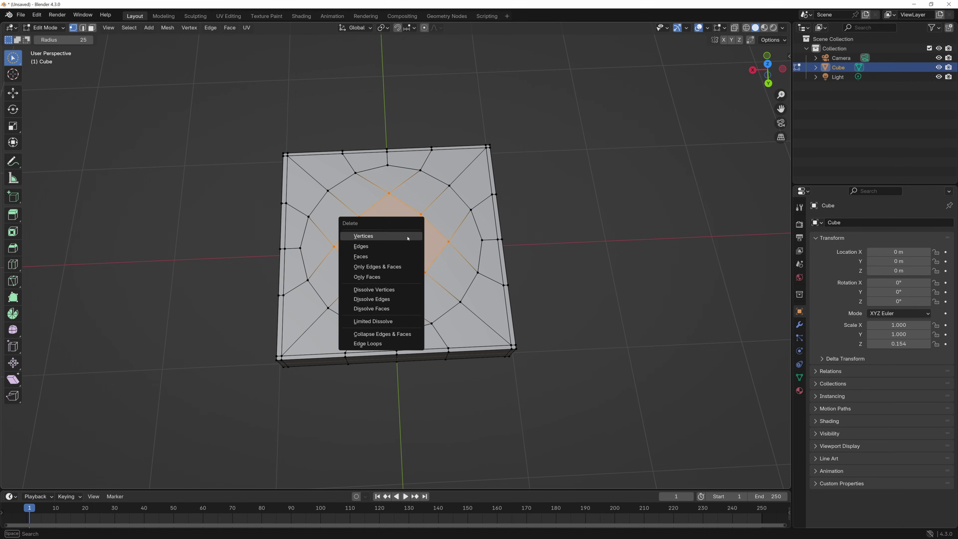
{"action": "left_click", "coordinate": [407, 238]}
- Select the circular hole's edge loop in edge mode and extrude it about 1.67 m up along Z
{"action": "middle_click_drag", "start_coordinate": [439, 237], "coordinate": [451, 180]}
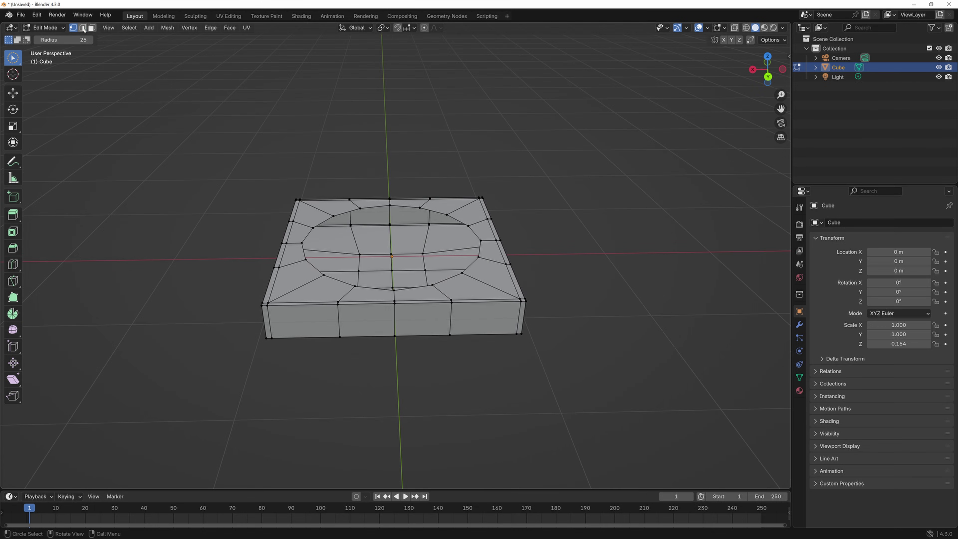
{"action": "left_click", "coordinate": [437, 212], "text": "alt"}
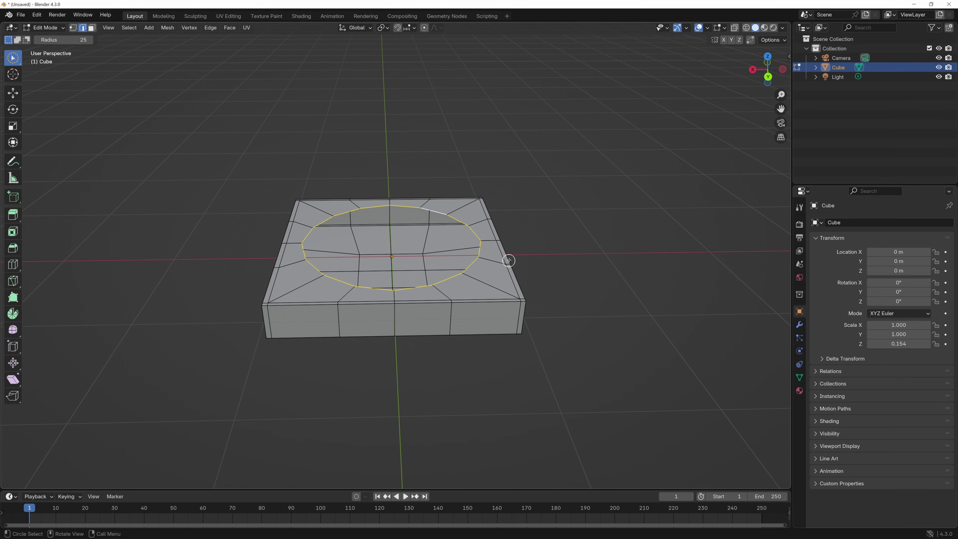
{"action": "middle_click_drag", "start_coordinate": [510, 249], "coordinate": [531, 242]}
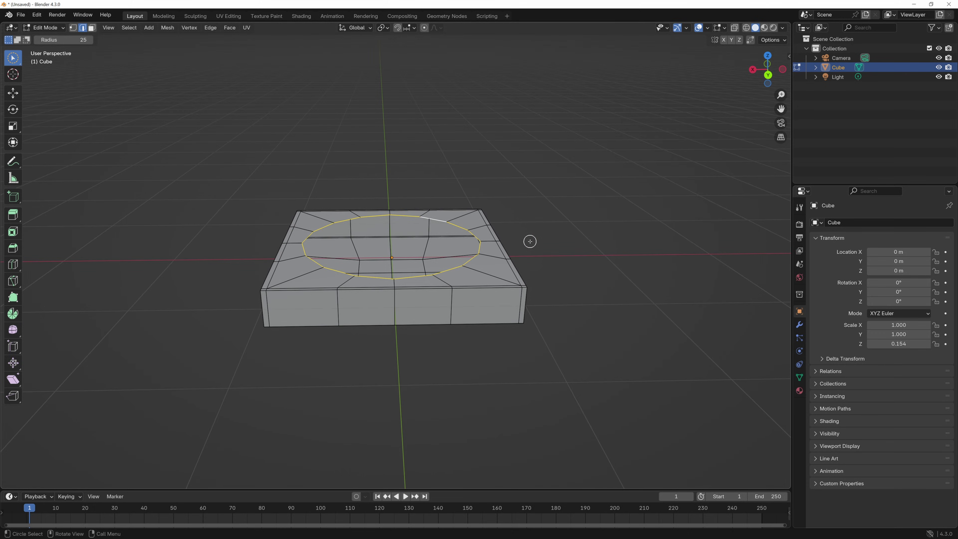
{"action": "key", "text": "e"}
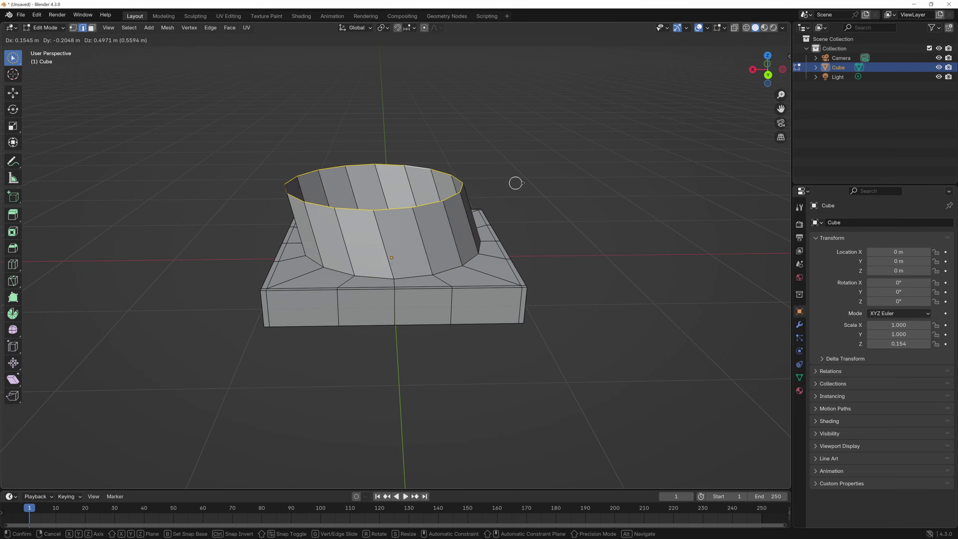
{"action": "key", "text": "z"}
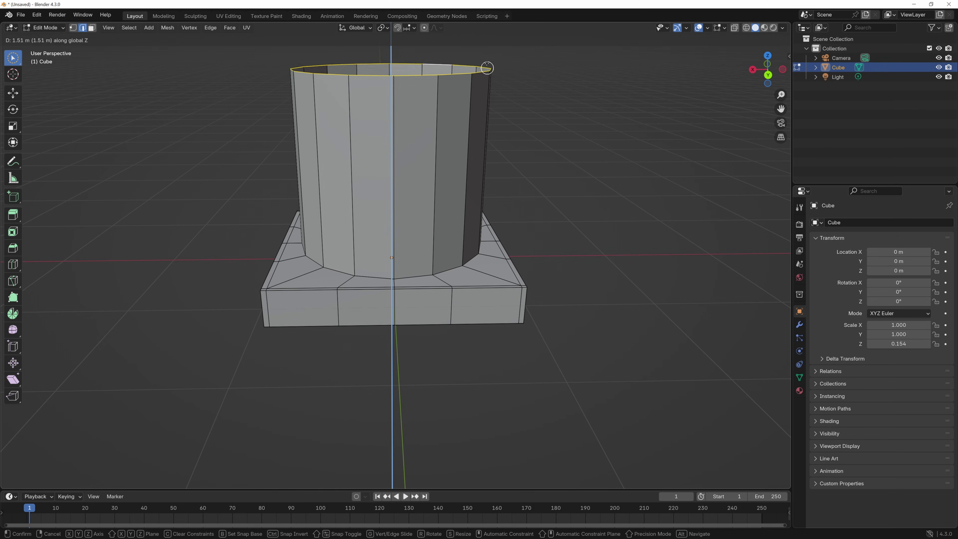
{"action": "left_click", "coordinate": [487, 44]}
- Extrude the cylinder's top rim a further 0.027 m up along Z and clear the selection
{"action": "middle_click_drag", "start_coordinate": [505, 90], "coordinate": [526, 123]}
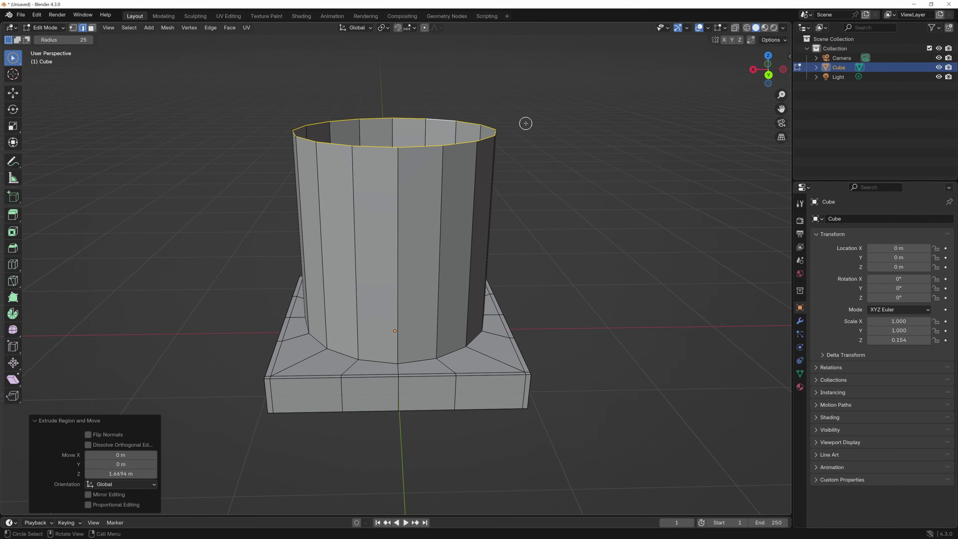
{"action": "key", "text": "g"}
{"action": "key", "text": "z"}
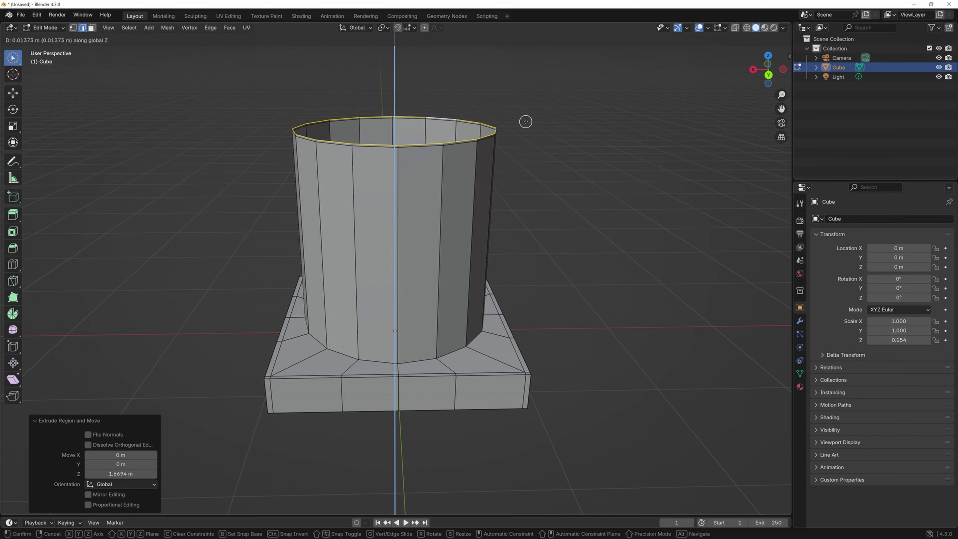
{"action": "left_click", "coordinate": [525, 119]}
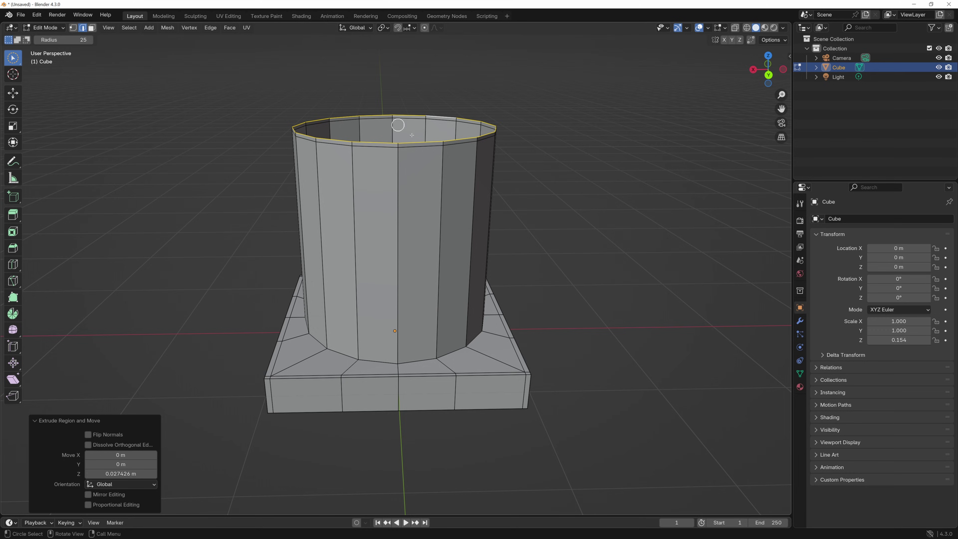
{"action": "key", "text": "alt+a"}
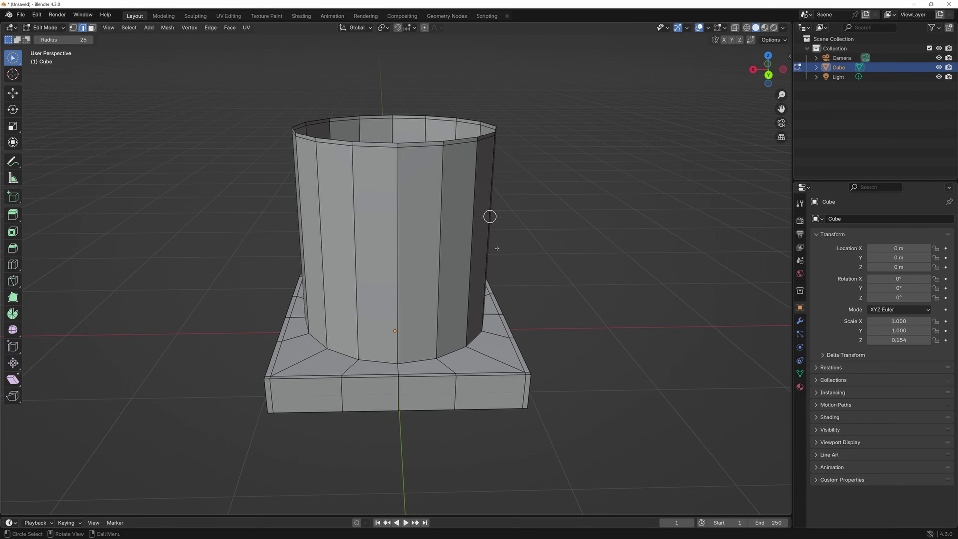
- Add a horizontal loop cut around the cylinder wall and slide it down close to the slab
{"action": "middle_click_drag", "start_coordinate": [499, 257], "coordinate": [498, 265]}
{"action": "scroll", "coordinate": [497, 267], "scroll_direction": "down", "scroll_amount": 3}
{"action": "scroll", "coordinate": [456, 323], "scroll_direction": "up", "scroll_amount": 3}
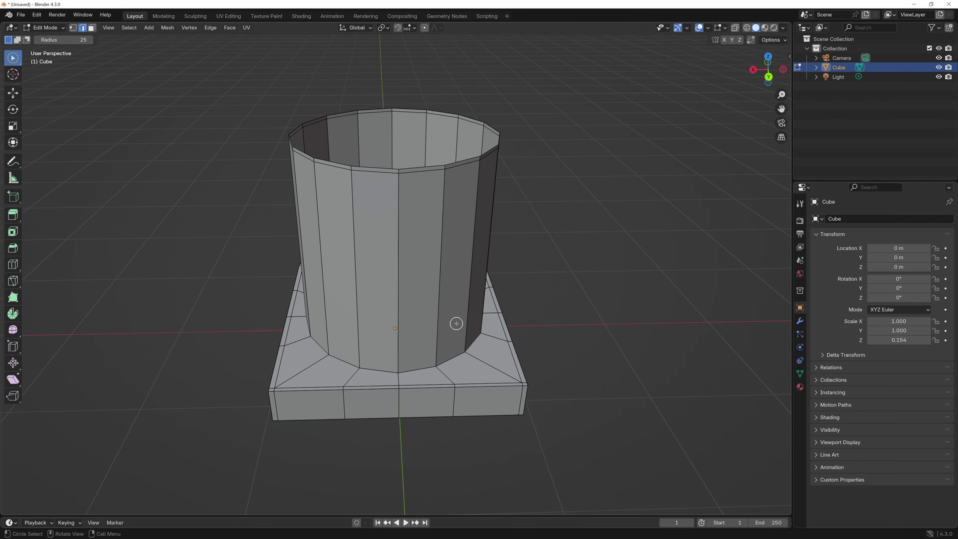
{"action": "left_click", "coordinate": [13, 264]}
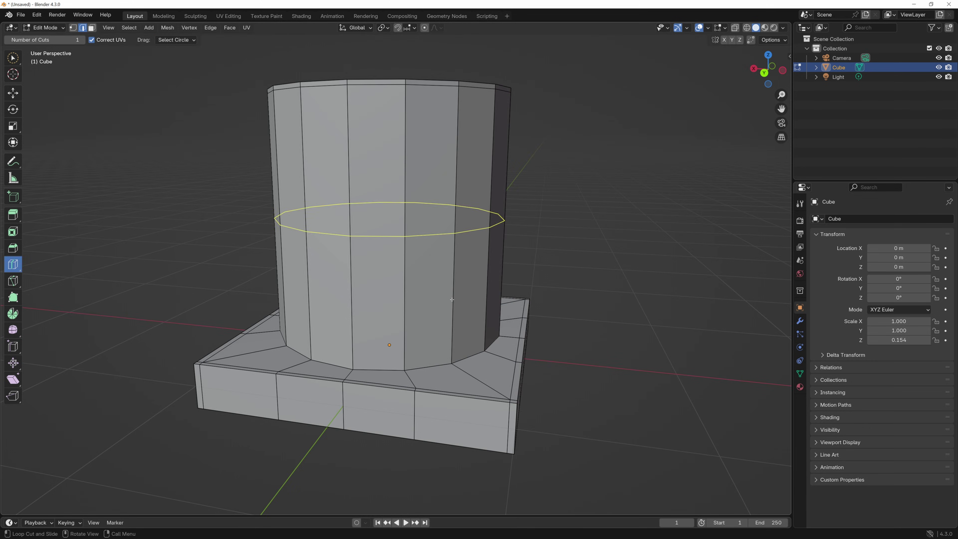
{"action": "left_click_drag", "start_coordinate": [455, 295], "coordinate": [455, 435]}
- Add a loop cut on the slab around the cylinder's base with Even enabled, and scale the loop to 0.881
{"action": "left_click_drag", "start_coordinate": [409, 379], "coordinate": [394, 379]}
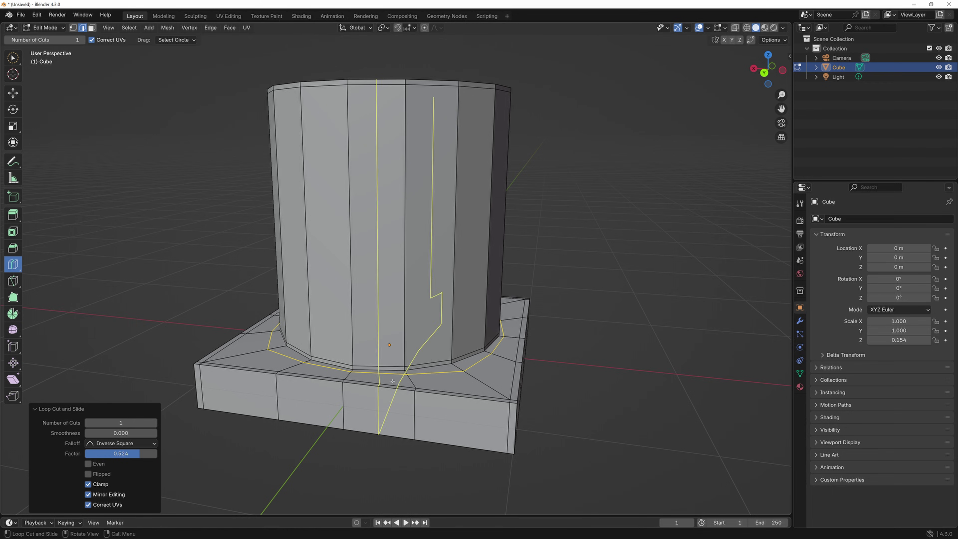
{"action": "left_click", "coordinate": [89, 464]}
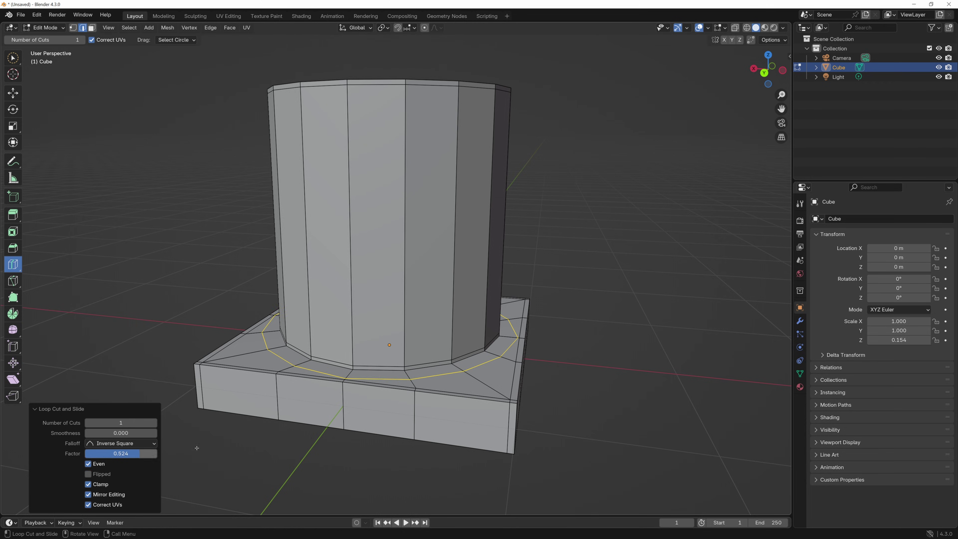
{"action": "key", "text": "s"}
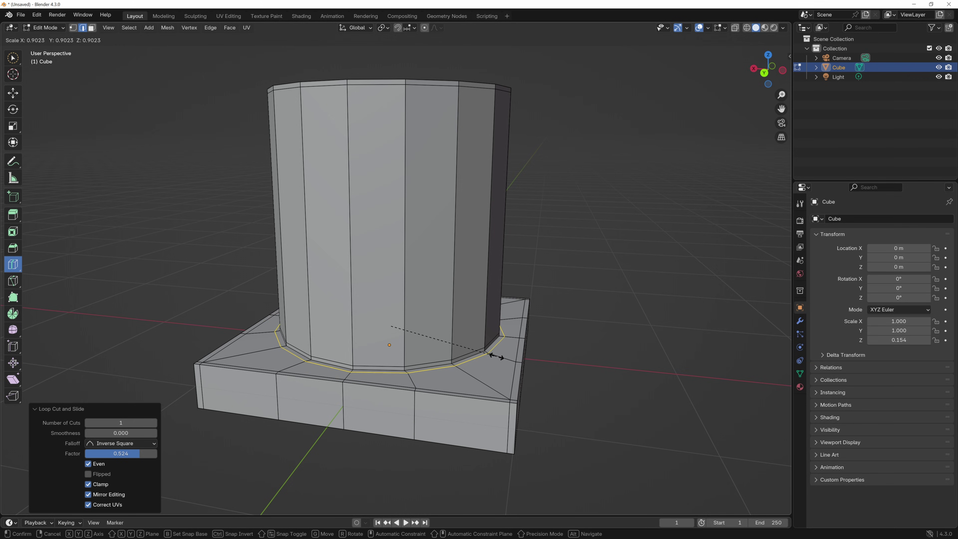
{"action": "left_click", "coordinate": [496, 357]}
{"action": "scroll", "coordinate": [392, 234], "scroll_direction": "up", "scroll_amount": 2}
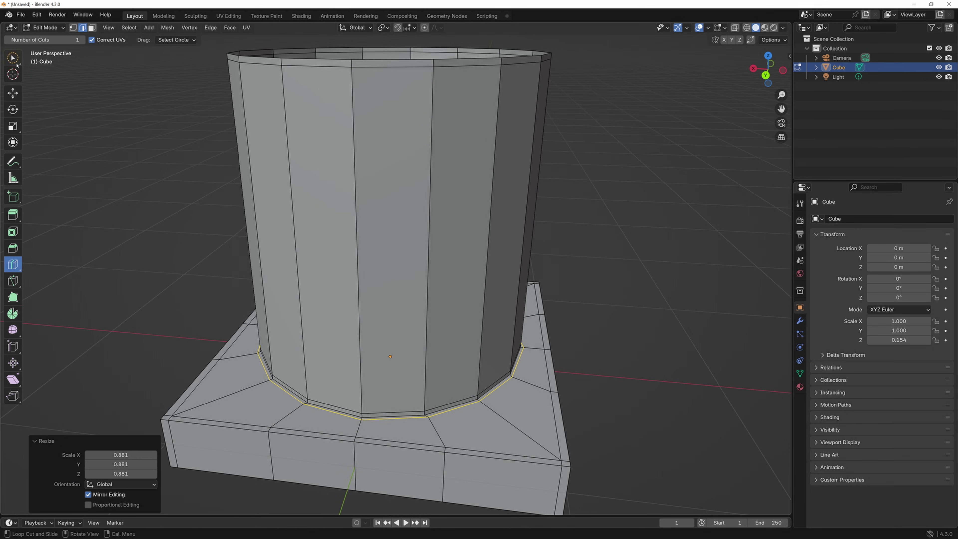
- Select the edge loop at the cylinder's foot, scale it by 1.006 and adjust its height along Z
{"action": "left_click", "coordinate": [16, 63]}
{"action": "scroll", "coordinate": [466, 439], "scroll_direction": "up", "scroll_amount": 3}
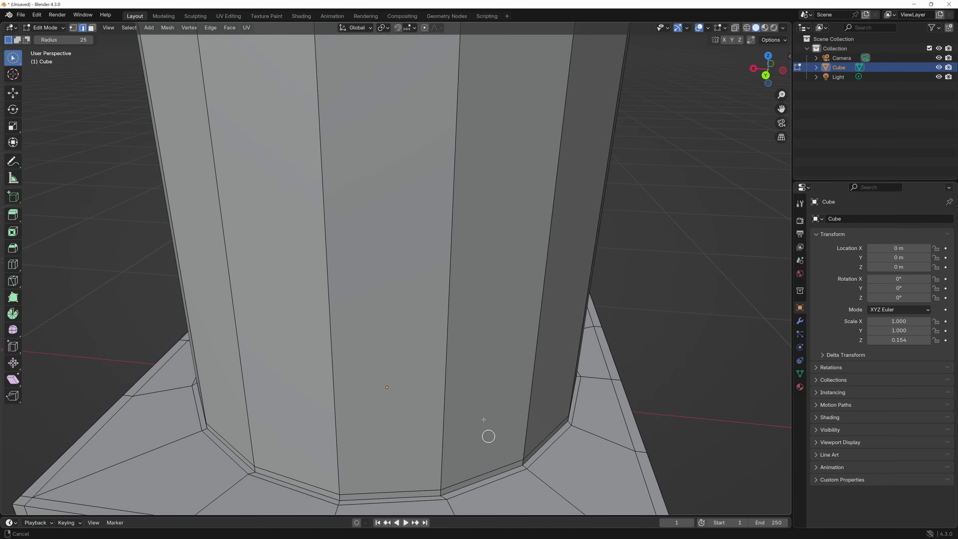
{"action": "middle_click_drag", "start_coordinate": [484, 420], "coordinate": [466, 385]}
{"action": "left_click", "coordinate": [457, 406], "text": "alt"}
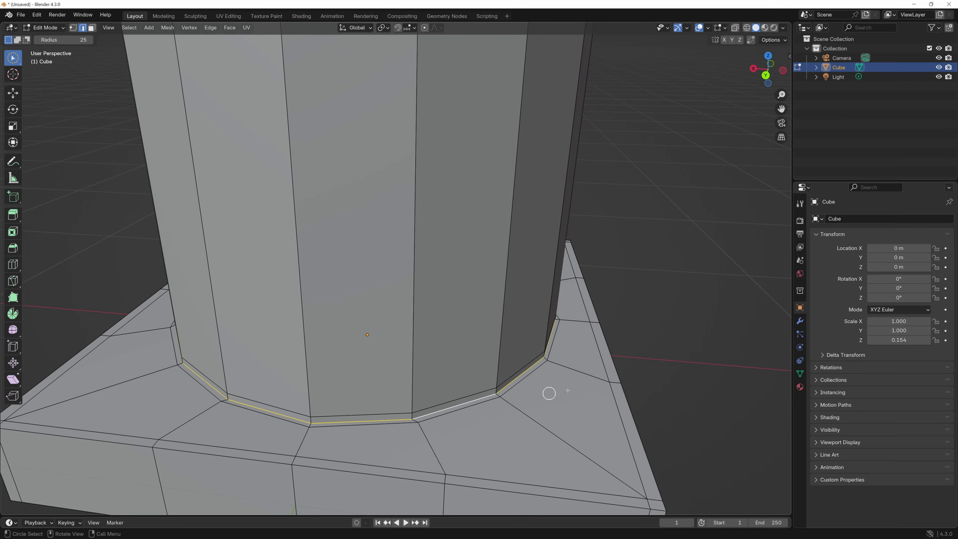
{"action": "key", "text": "s"}
{"action": "left_click", "coordinate": [631, 347]}
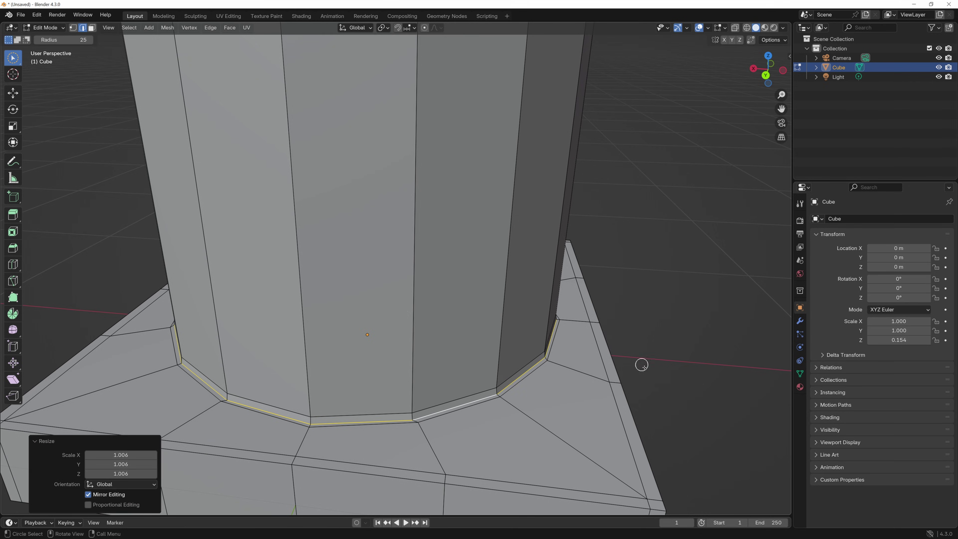
{"action": "middle_click_drag", "start_coordinate": [642, 365], "coordinate": [640, 339]}
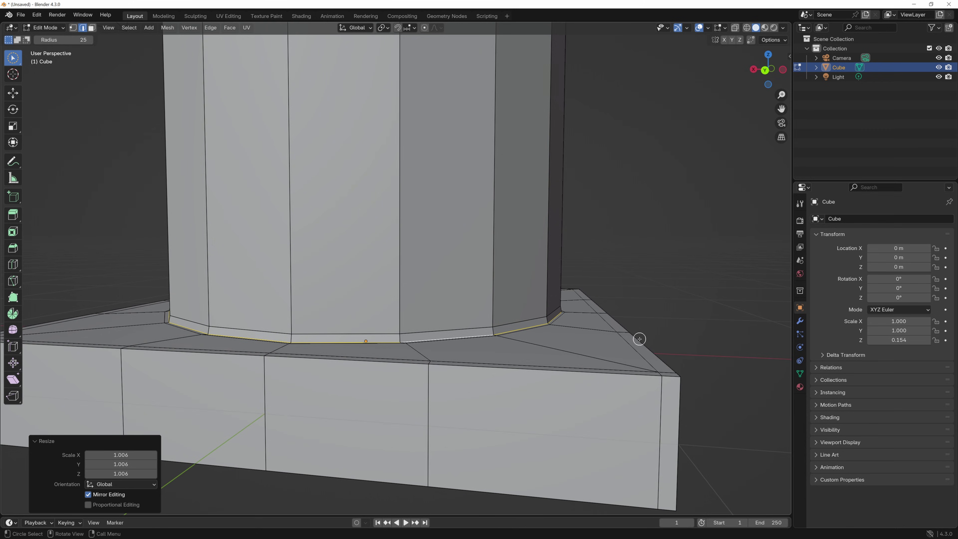
{"action": "key", "text": "g"}
{"action": "key", "text": "z"}
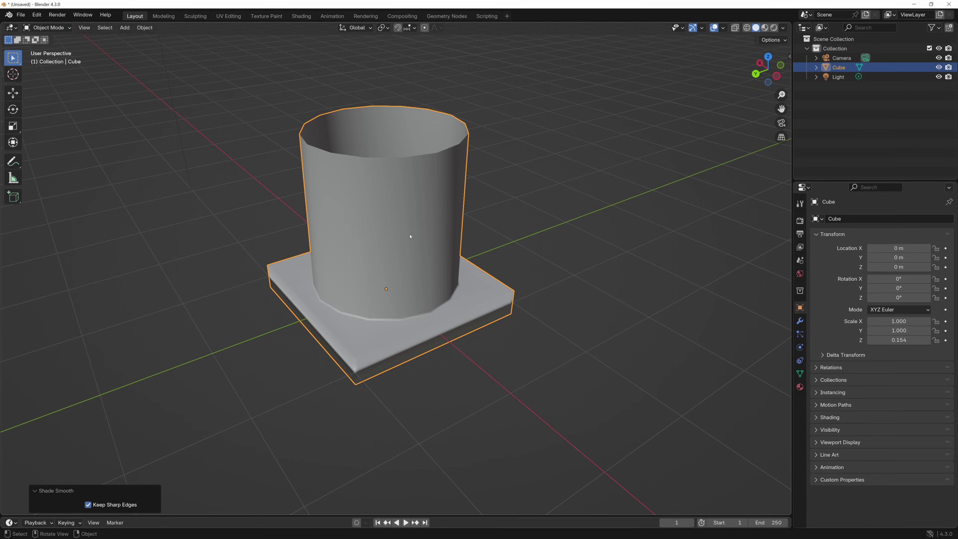
- Shade the object smooth in Object Mode and add a Subdivision Surface modifier with viewport levels set to 2
{"action": "right_click", "coordinate": [411, 236]}
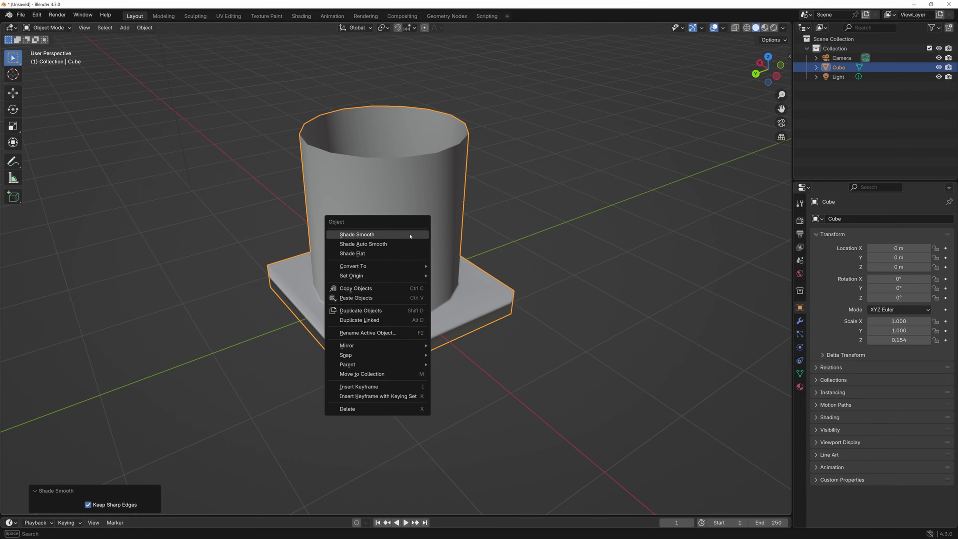
{"action": "left_click", "coordinate": [410, 236]}
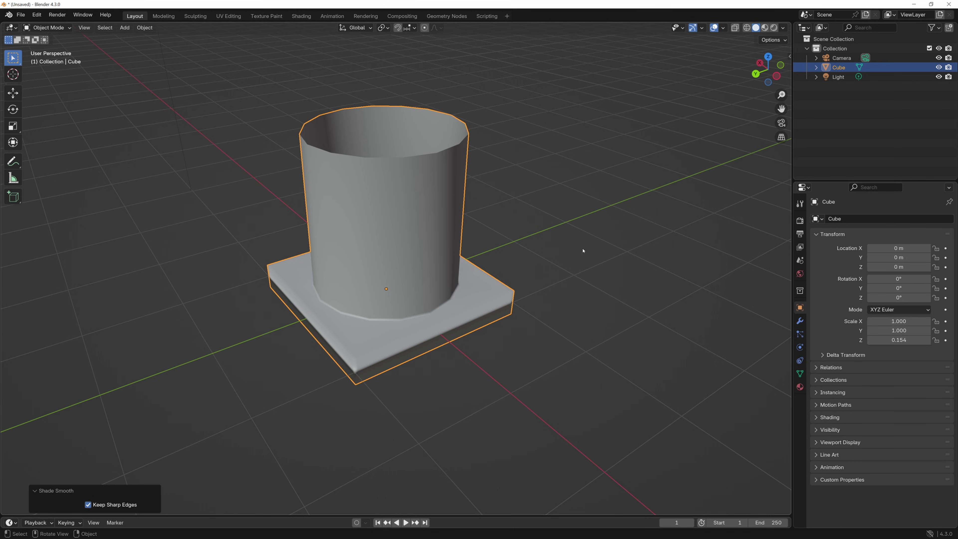
{"action": "left_click", "coordinate": [799, 320]}
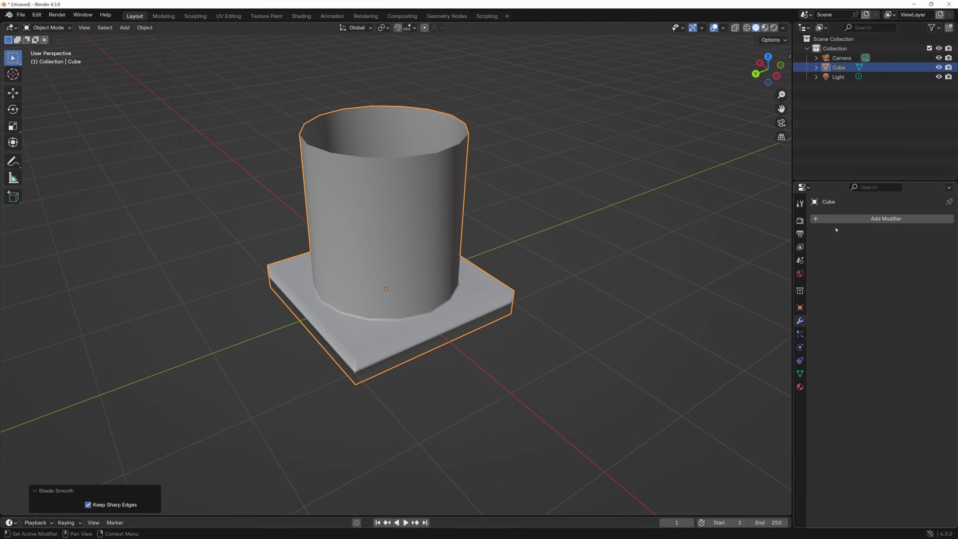
{"action": "left_click", "coordinate": [837, 219]}
{"action": "left_click", "coordinate": [838, 219]}
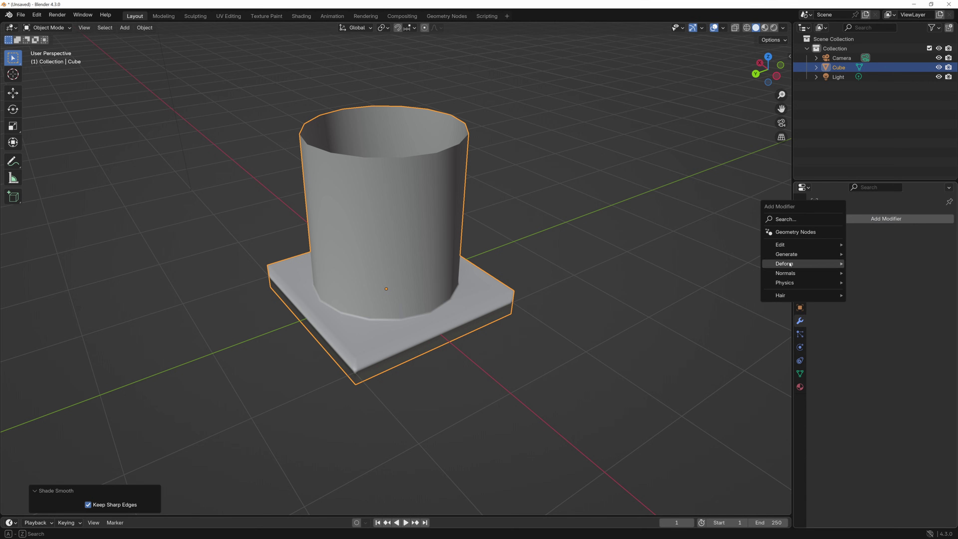
{"action": "mouse_move", "coordinate": [793, 254]}
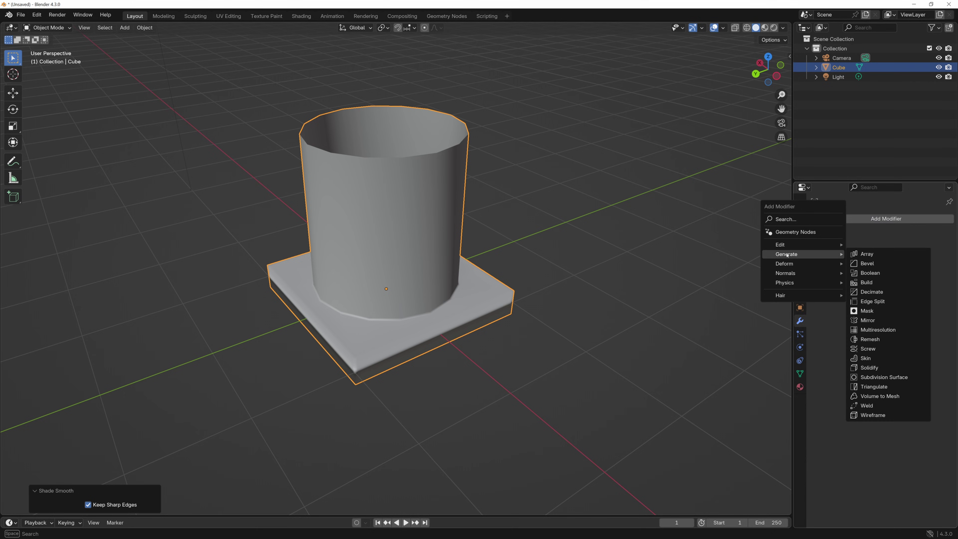
{"action": "left_click", "coordinate": [896, 378]}
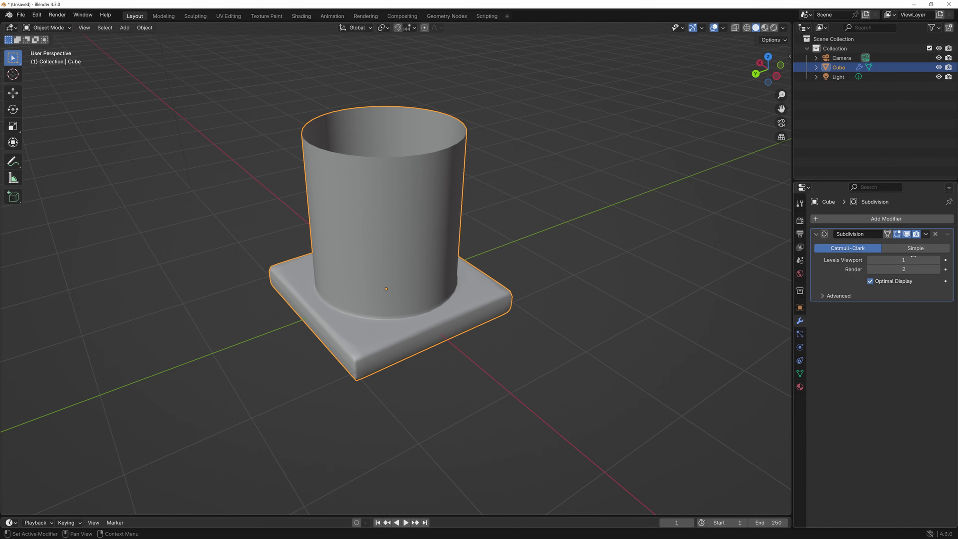
{"action": "left_click_drag", "start_coordinate": [914, 257], "coordinate": [922, 257]}
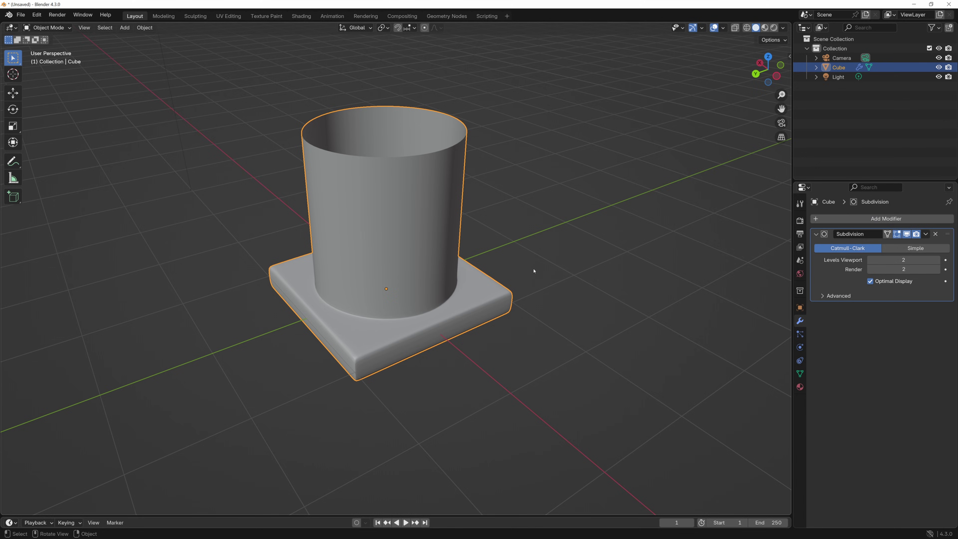
{"action": "middle_click_drag", "start_coordinate": [534, 271], "coordinate": [513, 279]}
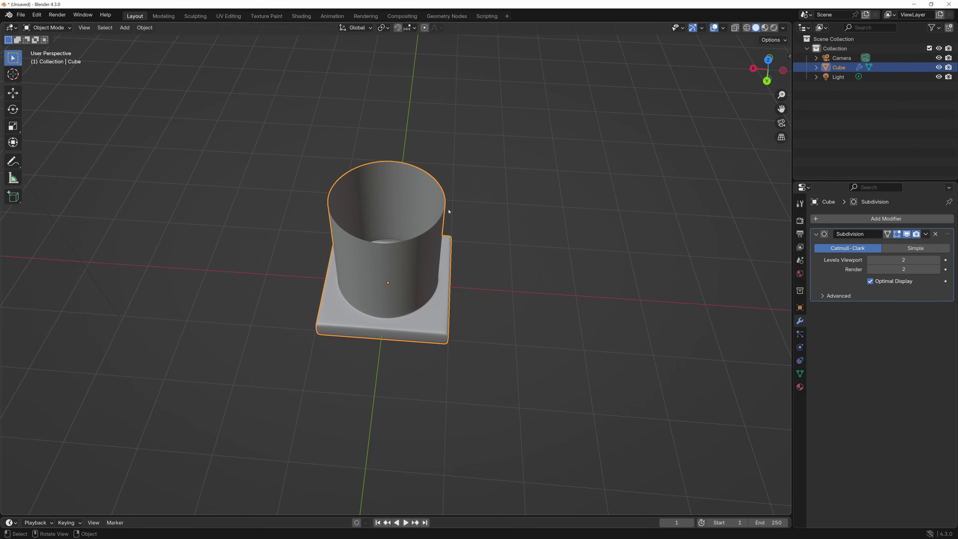
- In Edit Mode, select the cylinder's top rim loop, fill it with a face and clear the selection
{"action": "middle_click_drag", "start_coordinate": [447, 198], "coordinate": [448, 228]}
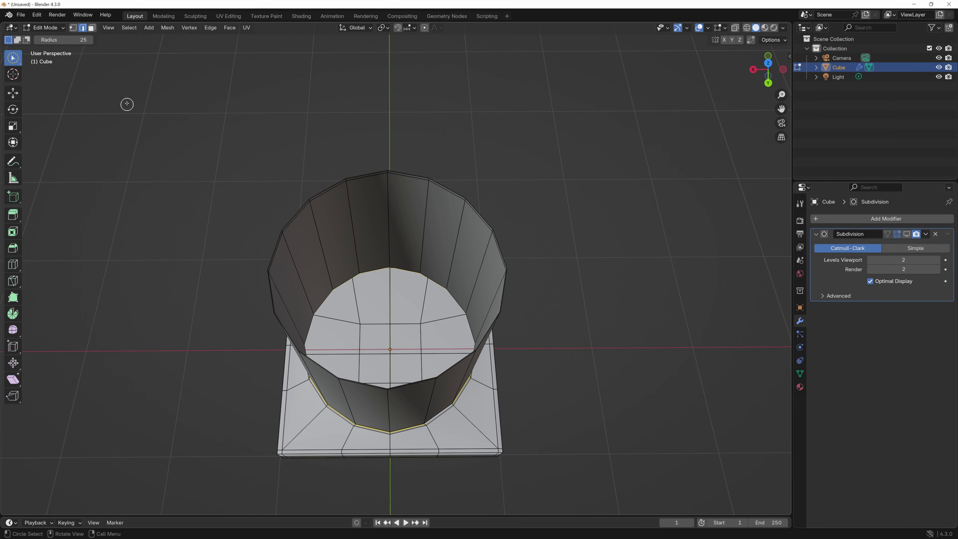
{"action": "key", "text": "Tab"}
{"action": "scroll", "coordinate": [128, 102], "scroll_direction": "up", "scroll_amount": 3}
{"action": "left_click", "coordinate": [417, 174], "text": "alt+shift"}
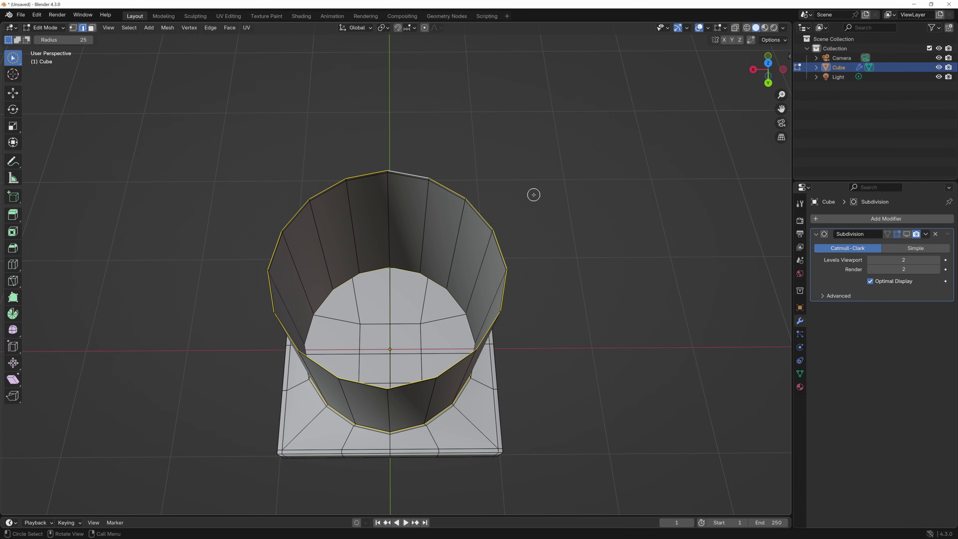
{"action": "key", "text": "f"}
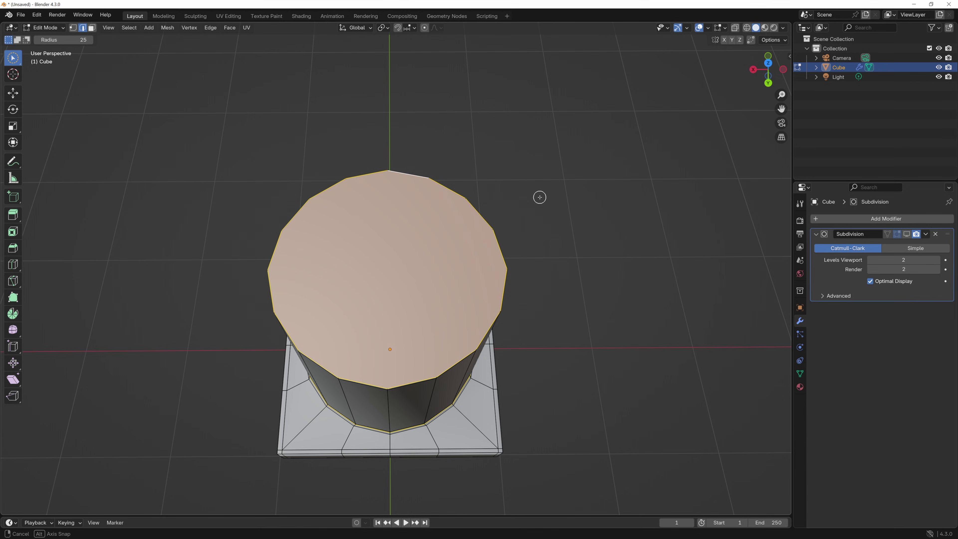
{"action": "key", "text": "alt+a"}
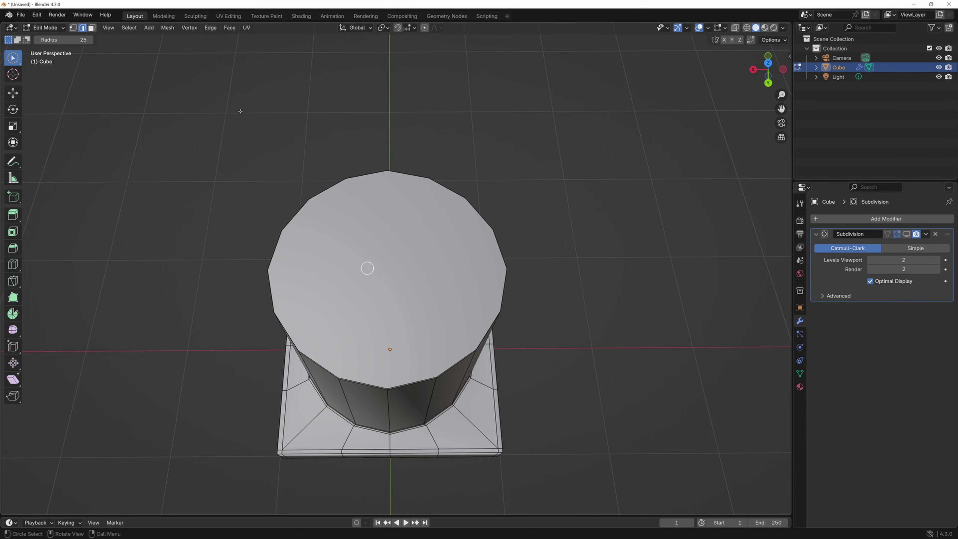
- Inset the cylinder's top face by about 0.074 m and delete the inner face
{"action": "left_click", "coordinate": [388, 257]}
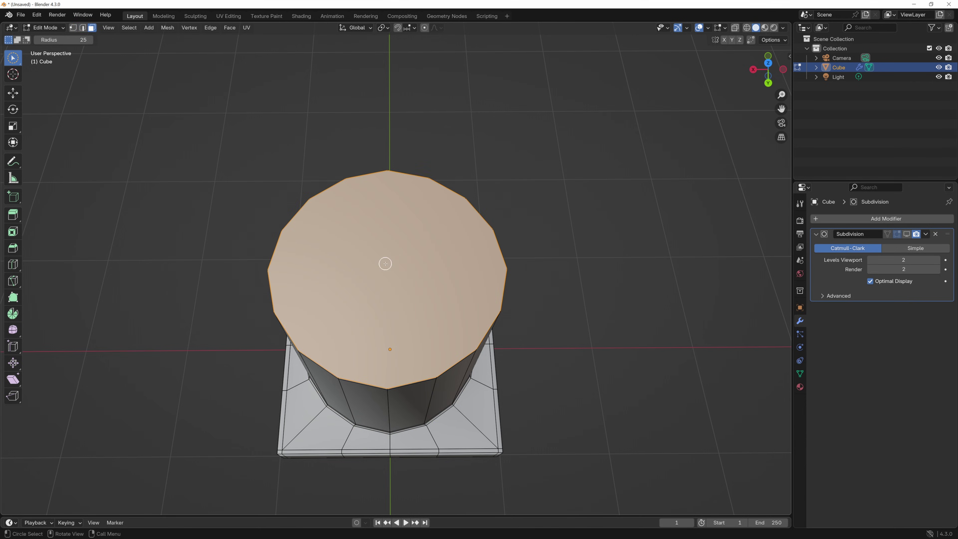
{"action": "left_click", "coordinate": [12, 231]}
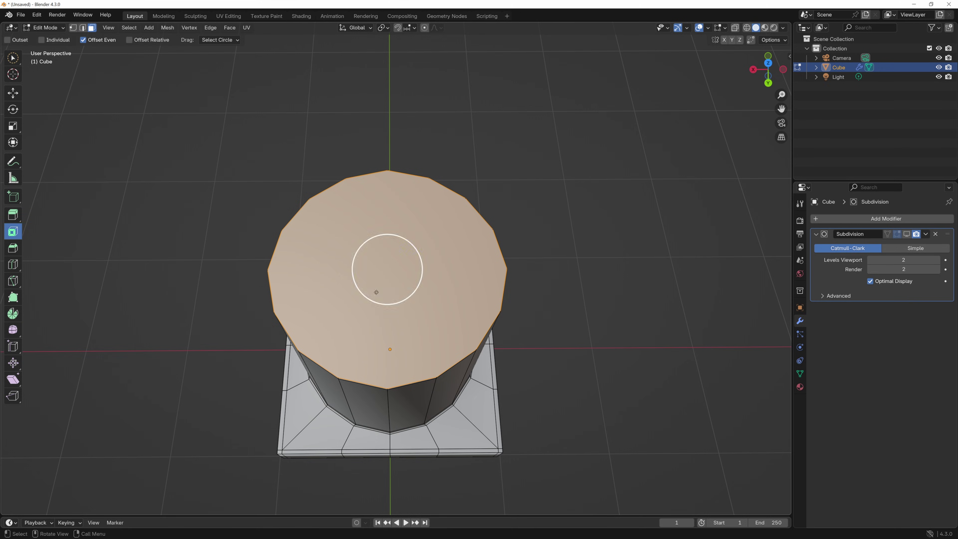
{"action": "left_click_drag", "start_coordinate": [423, 272], "coordinate": [415, 279]}
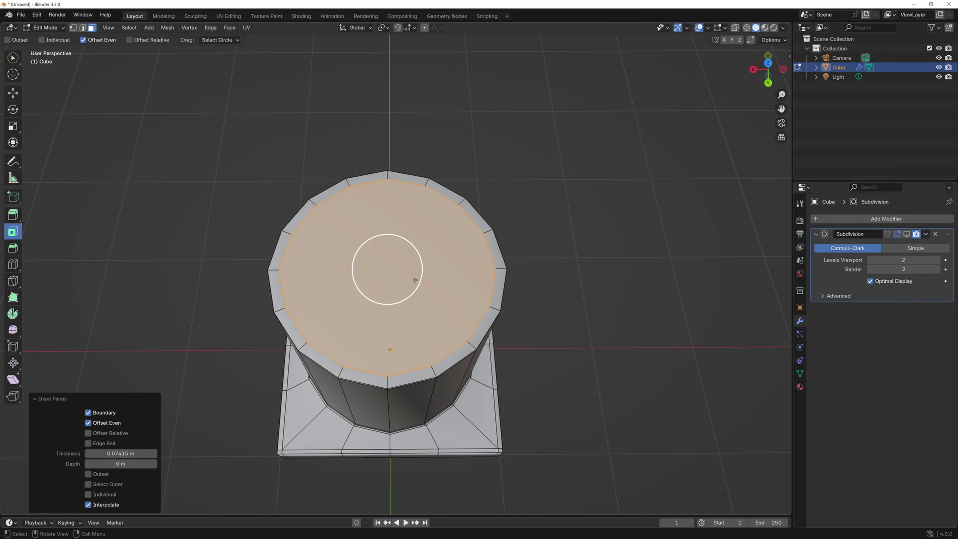
{"action": "key", "text": "x"}
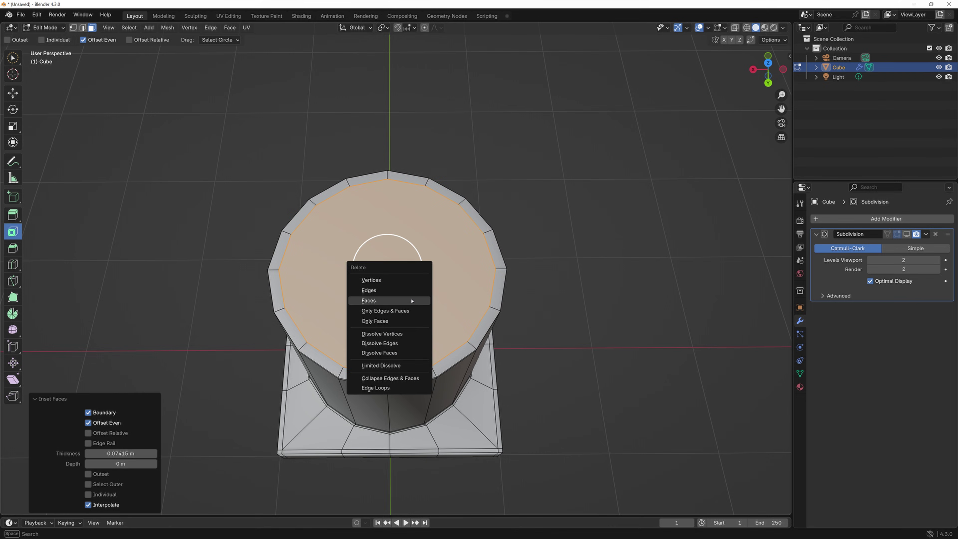
{"action": "left_click", "coordinate": [415, 301]}
{"action": "middle_click_drag", "start_coordinate": [415, 301], "coordinate": [471, 251]}
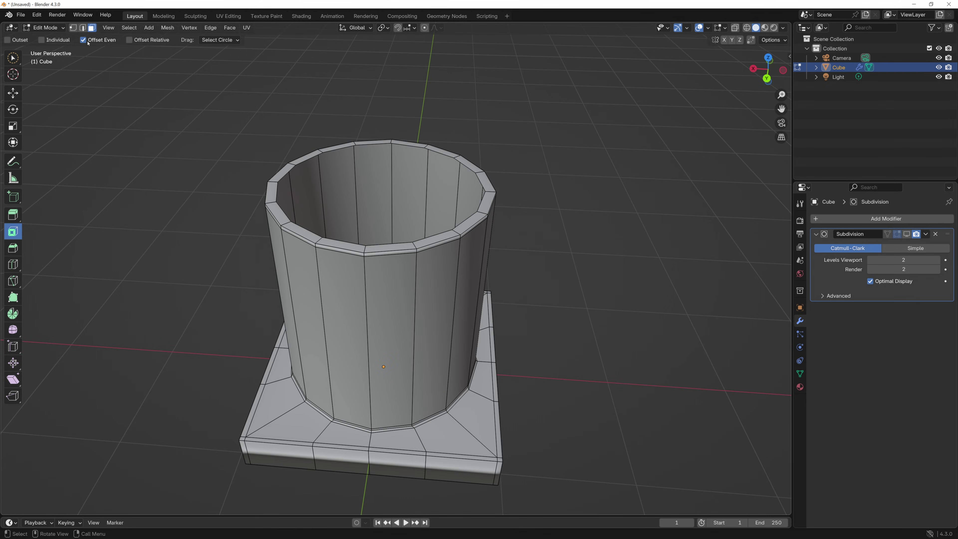
- Select the inner edge loop of the cylinder's rim and extrude it about 1.54 m down along Z
{"action": "key", "text": "c"}
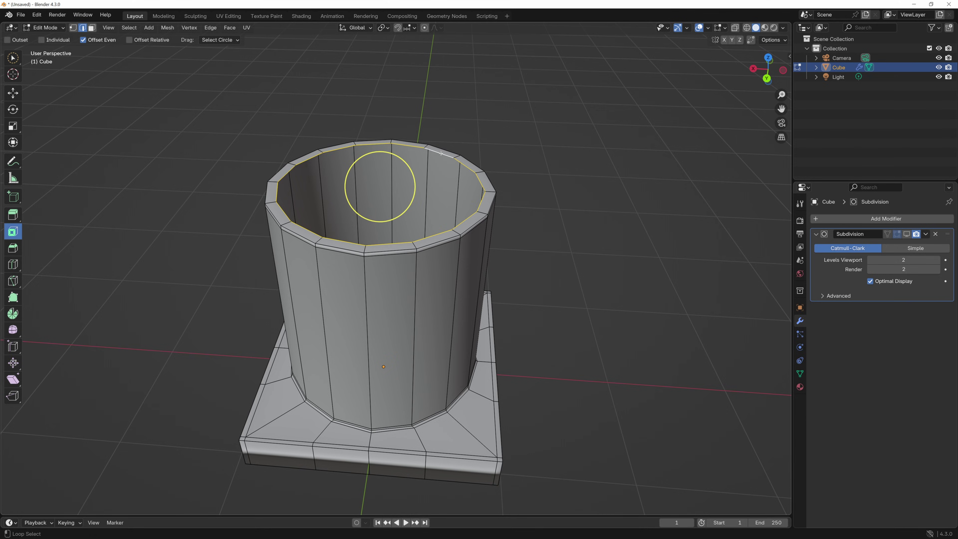
{"action": "left_click", "coordinate": [381, 182]}
{"action": "middle_click_drag", "start_coordinate": [381, 182], "coordinate": [387, 218]}
{"action": "key", "text": "Escape"}
{"action": "key", "text": "w"}
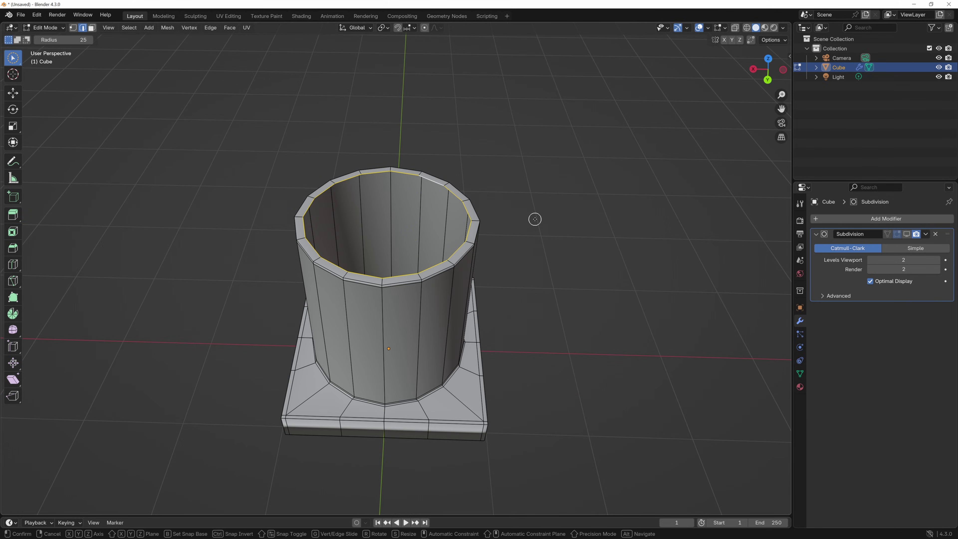
{"action": "key", "text": "g"}
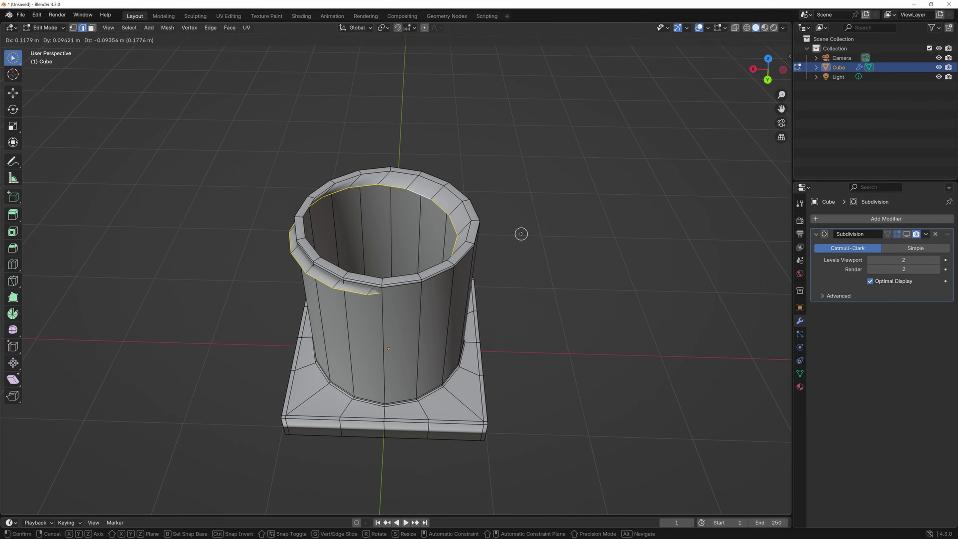
{"action": "key", "text": "z"}
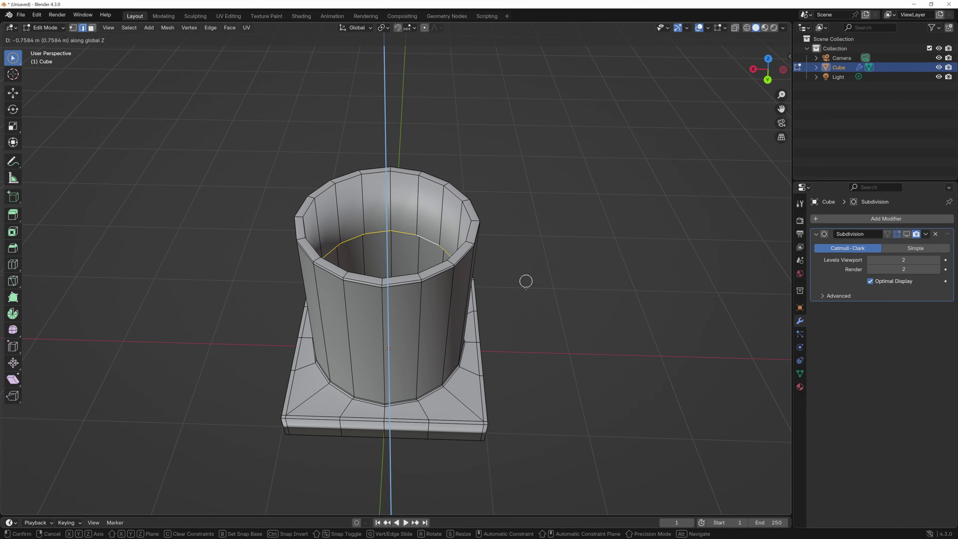
{"action": "left_click", "coordinate": [527, 332]}
{"action": "mouse_move", "coordinate": [527, 331]}
{"action": "middle_mouse_down"}
{"action": "mouse_move", "coordinate": [535, 352]}
{"action": "mouse_move", "coordinate": [535, 339]}
{"action": "middle_mouse_up"}
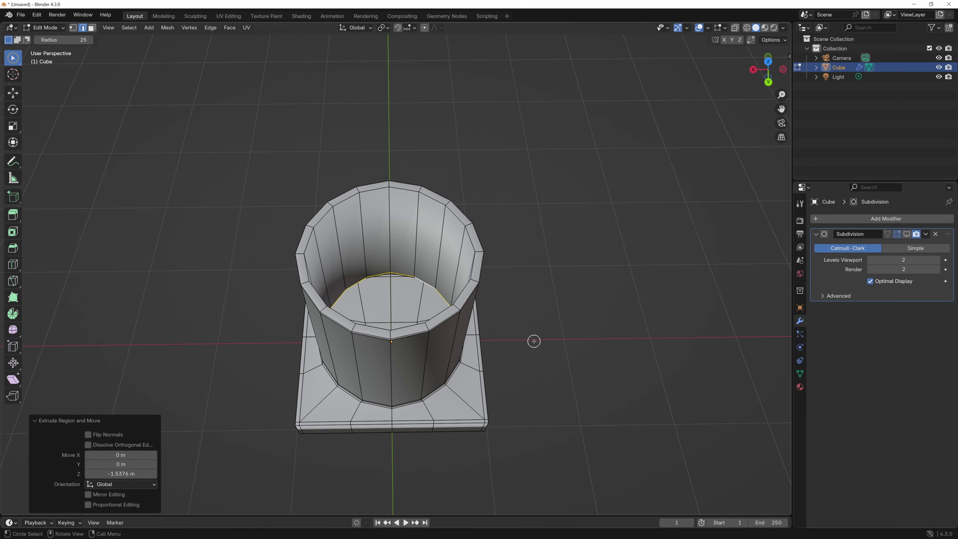
- Extrude the inner wall's bottom loop a further 0.061 m down along Z
{"action": "scroll", "coordinate": [532, 341], "scroll_direction": "up", "scroll_amount": 2}
{"action": "key", "text": "g"}
{"action": "key", "text": "z"}
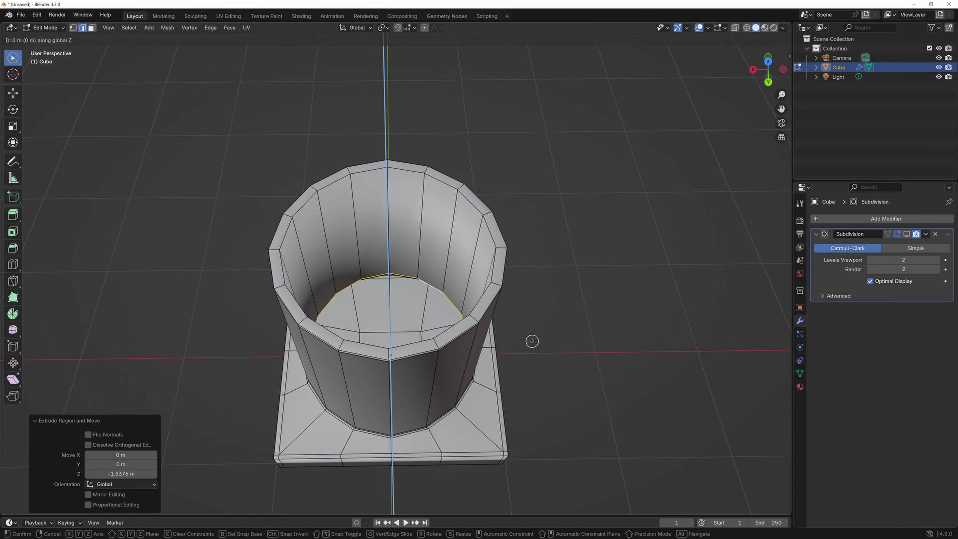
{"action": "left_click", "coordinate": [533, 344]}
{"action": "middle_click_drag", "start_coordinate": [533, 343], "coordinate": [556, 291]}
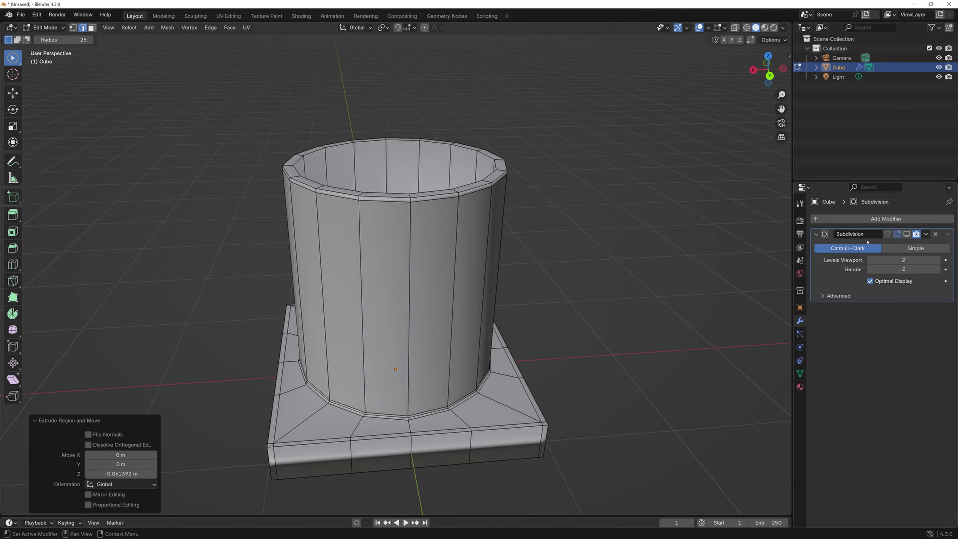
- Display the Subdivision modifier in the viewport and inspect the smoothed hollow cylinder in Object Mode
{"action": "left_click", "coordinate": [907, 234]}
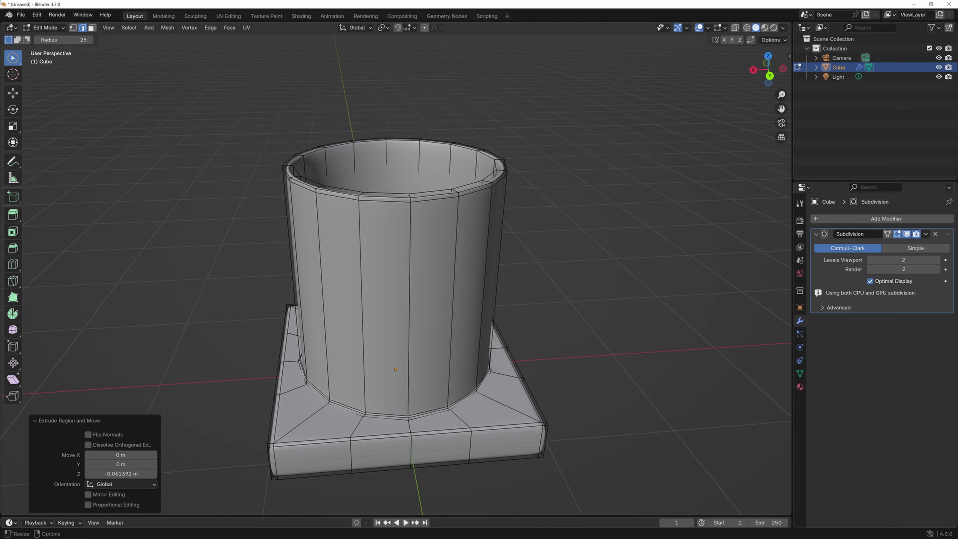
{"action": "left_click", "coordinate": [47, 27]}
{"action": "left_click", "coordinate": [43, 37]}
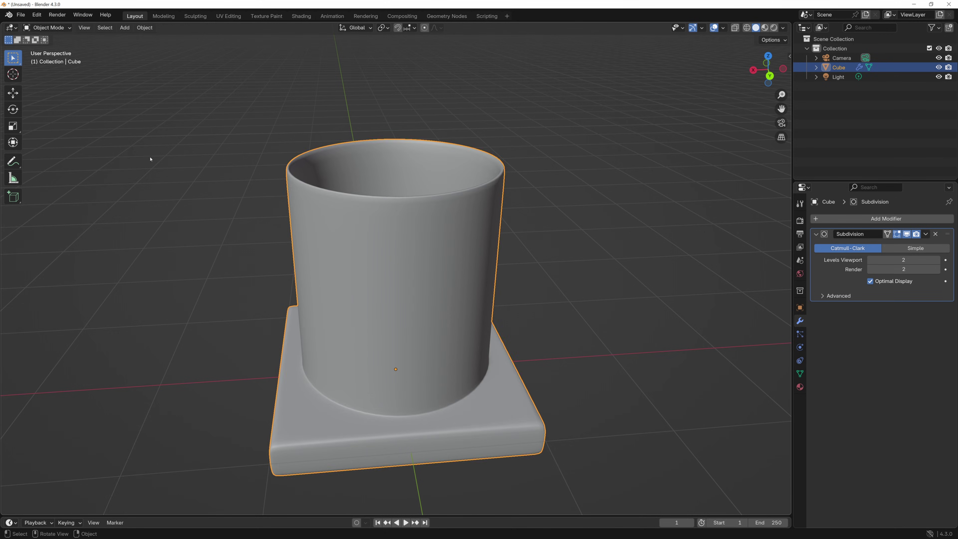
{"action": "middle_click_drag", "start_coordinate": [149, 161], "coordinate": [382, 256]}
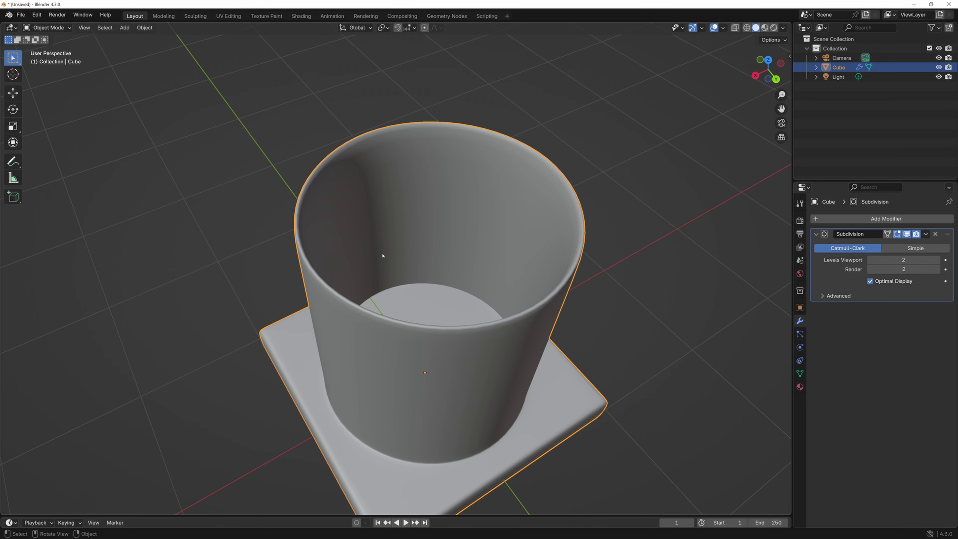
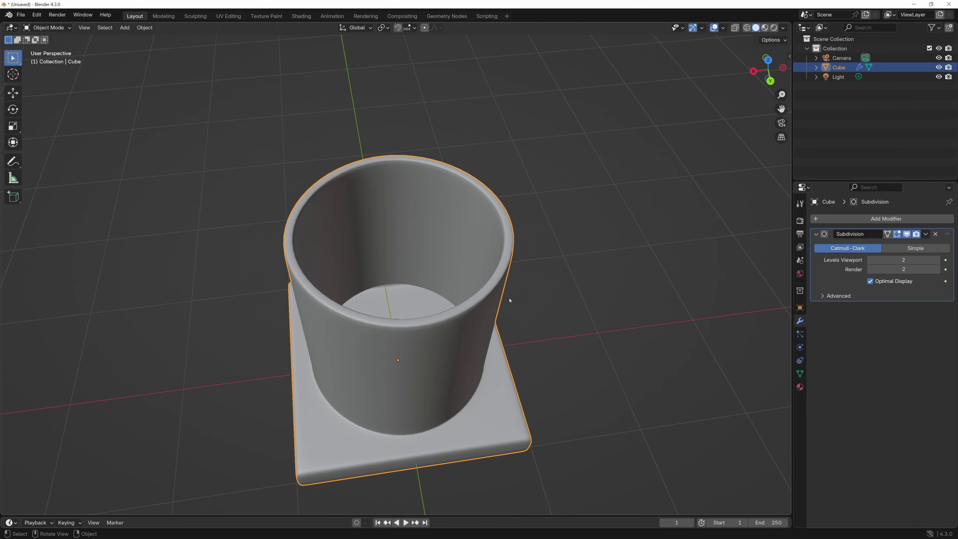
- With subdivision hidden in Edit Mode, scale the inner wall's top and bottom edge loops to about 0.898 in X and Y only
{"action": "left_click", "coordinate": [907, 235]}
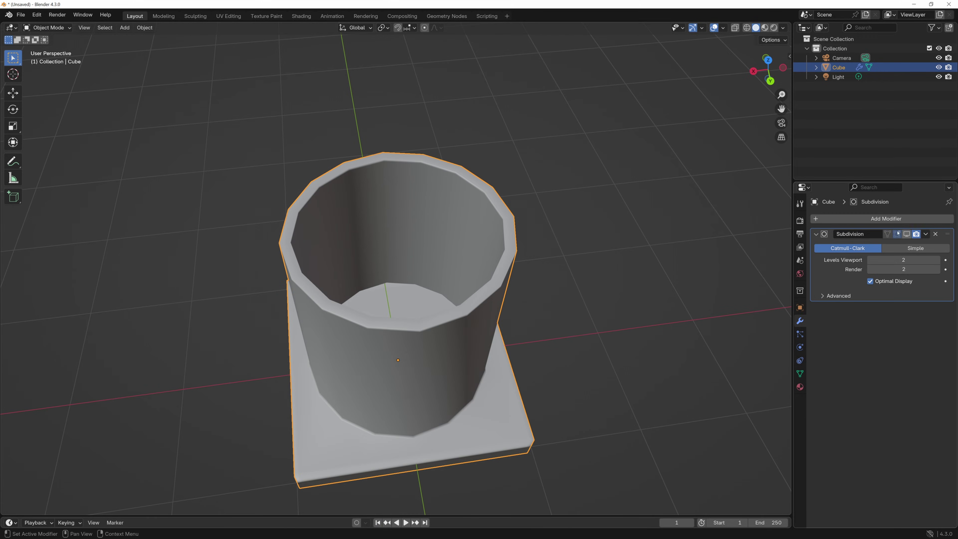
{"action": "left_click", "coordinate": [46, 28]}
{"action": "left_click", "coordinate": [54, 49]}
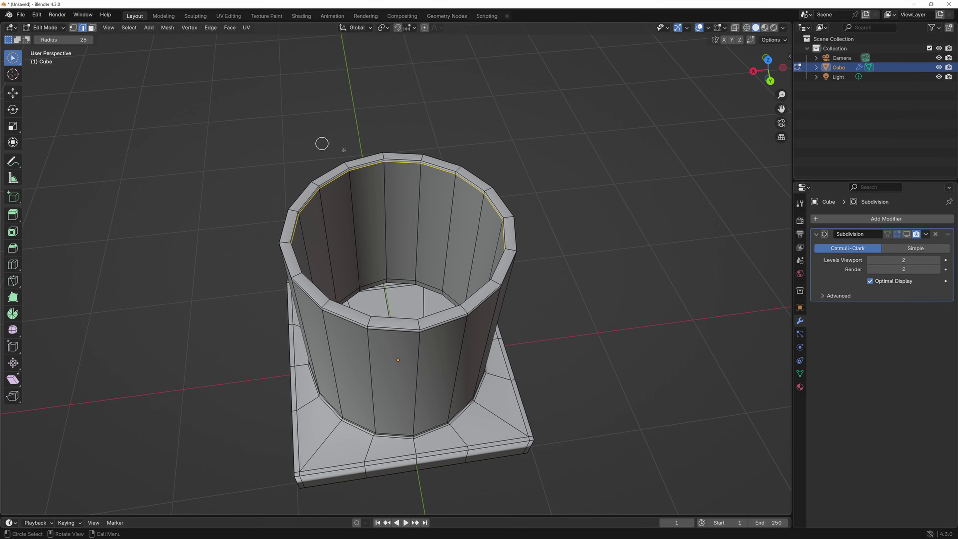
{"action": "scroll", "coordinate": [377, 162], "scroll_direction": "up", "scroll_amount": 3}
{"action": "left_click", "coordinate": [367, 107], "text": "alt"}
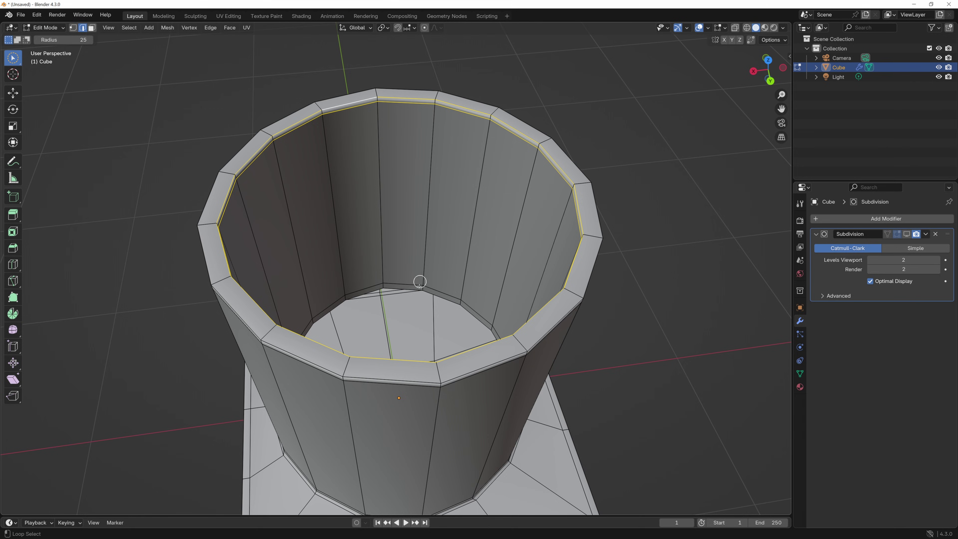
{"action": "left_click", "coordinate": [411, 286], "text": "alt+shift"}
{"action": "left_click", "coordinate": [448, 302], "text": "alt+shift"}
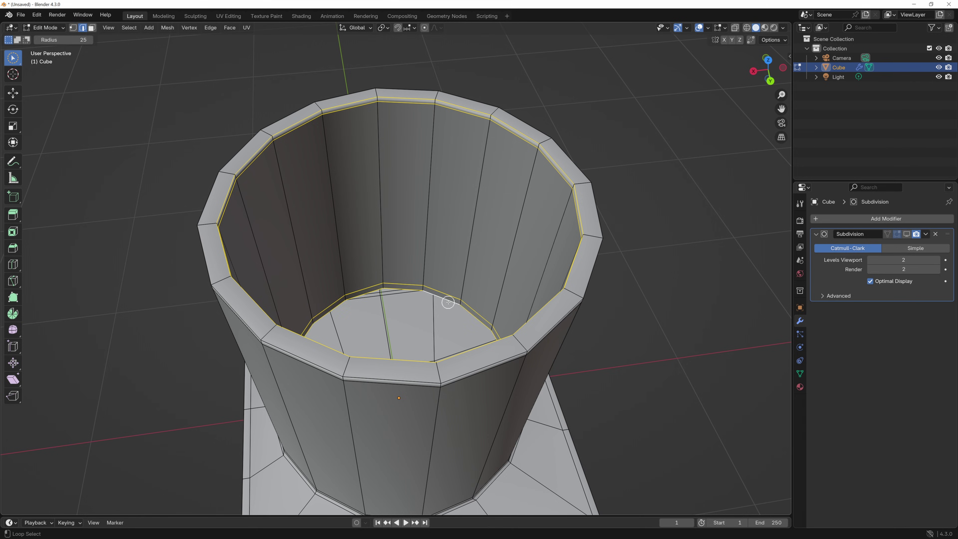
{"action": "scroll", "coordinate": [561, 304], "scroll_direction": "down", "scroll_amount": 3}
{"action": "middle_click_drag", "start_coordinate": [563, 302], "coordinate": [560, 319]}
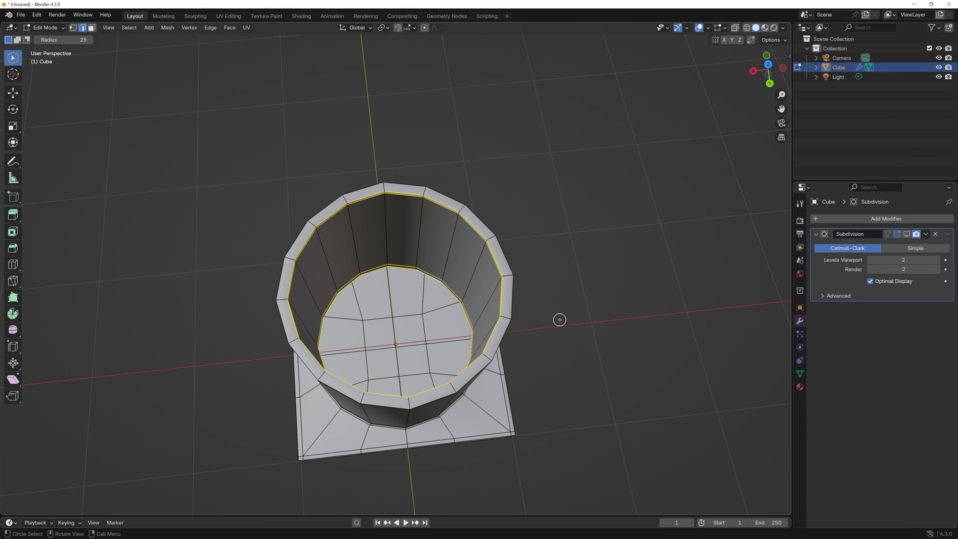
{"action": "key", "text": "s"}
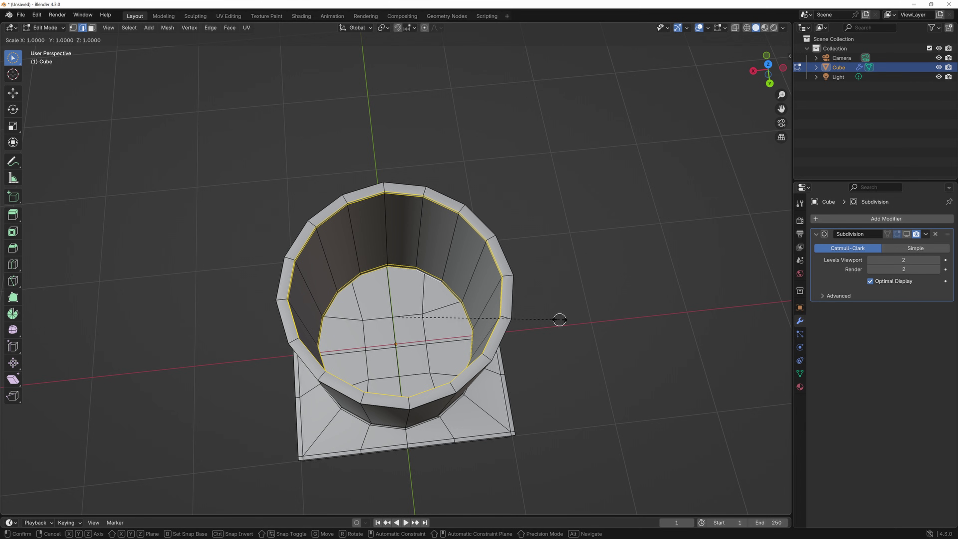
{"action": "key", "text": "shift+z"}
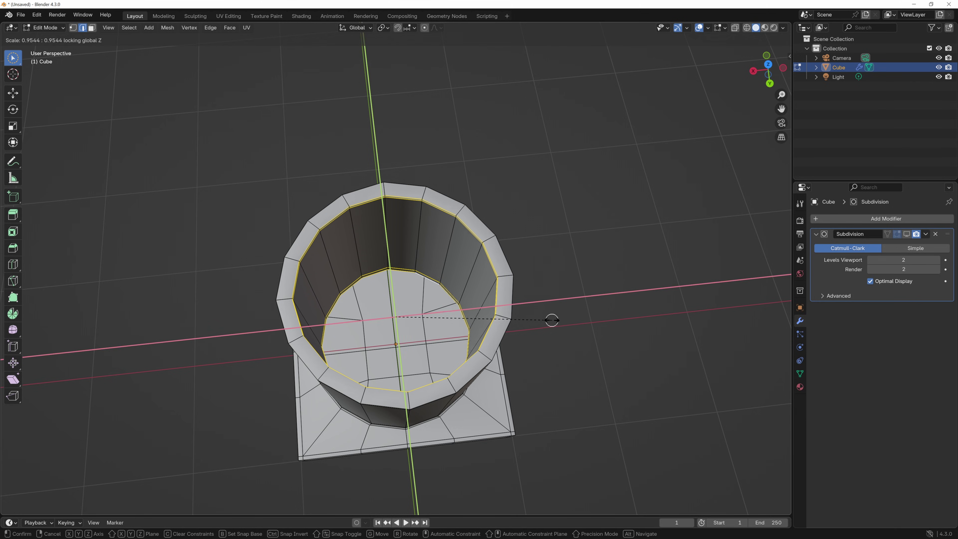
{"action": "left_click", "coordinate": [543, 321]}
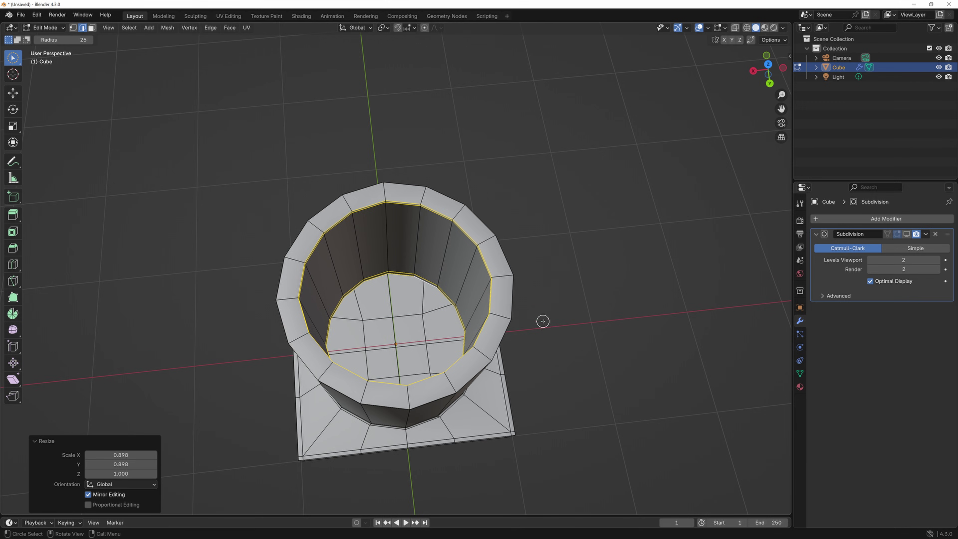
- Show the subdivision in Object Mode again and examine the thickened cylinder wall from above and the side
{"action": "left_click", "coordinate": [907, 235]}
{"action": "left_click", "coordinate": [52, 29]}
{"action": "left_click", "coordinate": [51, 38]}
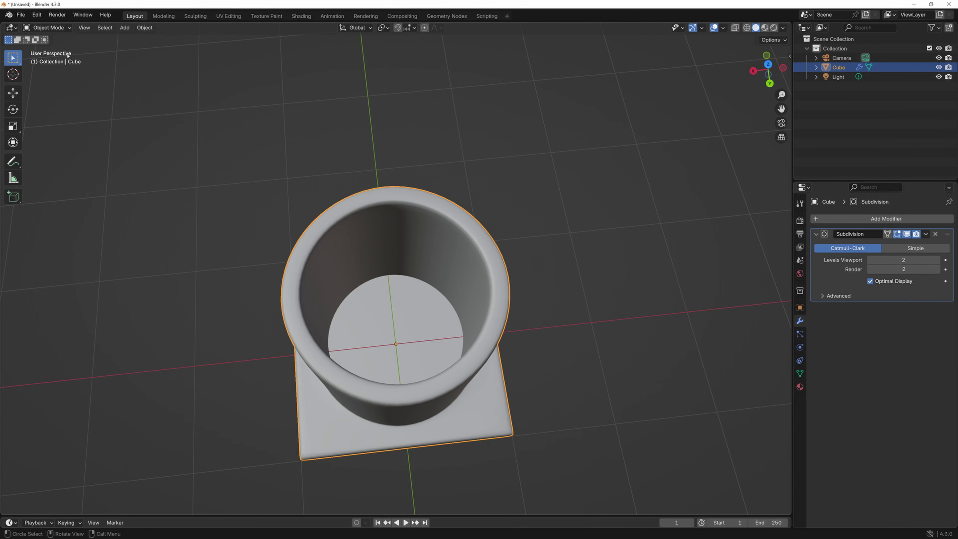
{"action": "mouse_move", "coordinate": [166, 211]}
{"action": "middle_mouse_down"}
{"action": "mouse_move", "coordinate": [172, 235]}
{"action": "mouse_move", "coordinate": [182, 171]}
{"action": "mouse_move", "coordinate": [155, 183]}
{"action": "mouse_move", "coordinate": [156, 214]}
{"action": "mouse_move", "coordinate": [179, 215]}
{"action": "middle_mouse_up"}
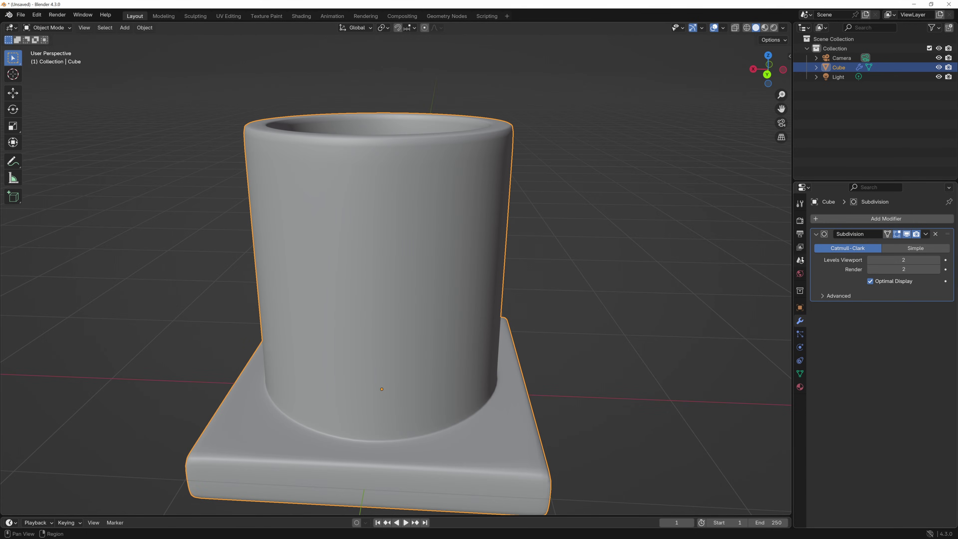
- With subdivision hidden in Edit Mode, move the outer and inner supporting loops below the rim about 0.047 m down along Z
{"action": "left_click", "coordinate": [907, 234]}
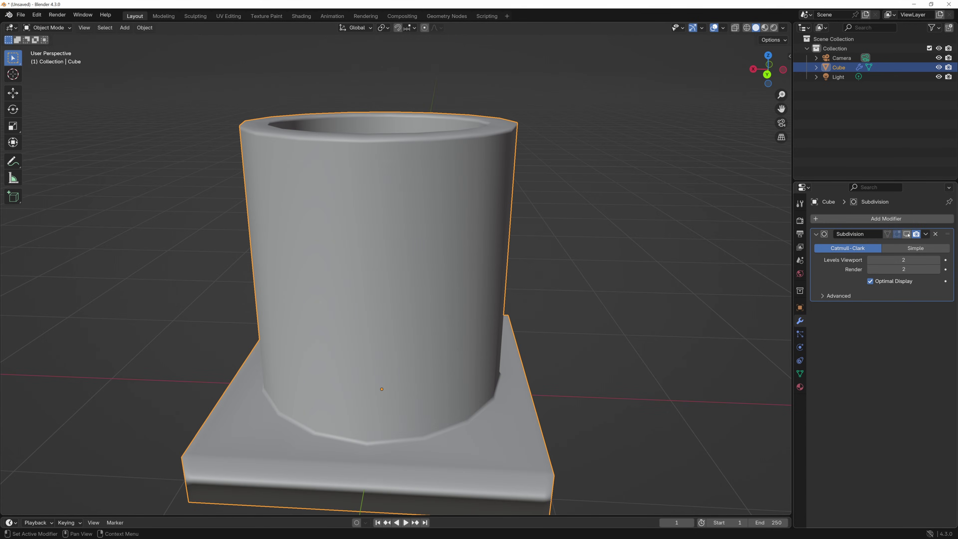
{"action": "left_click", "coordinate": [48, 27]}
{"action": "left_click", "coordinate": [47, 48]}
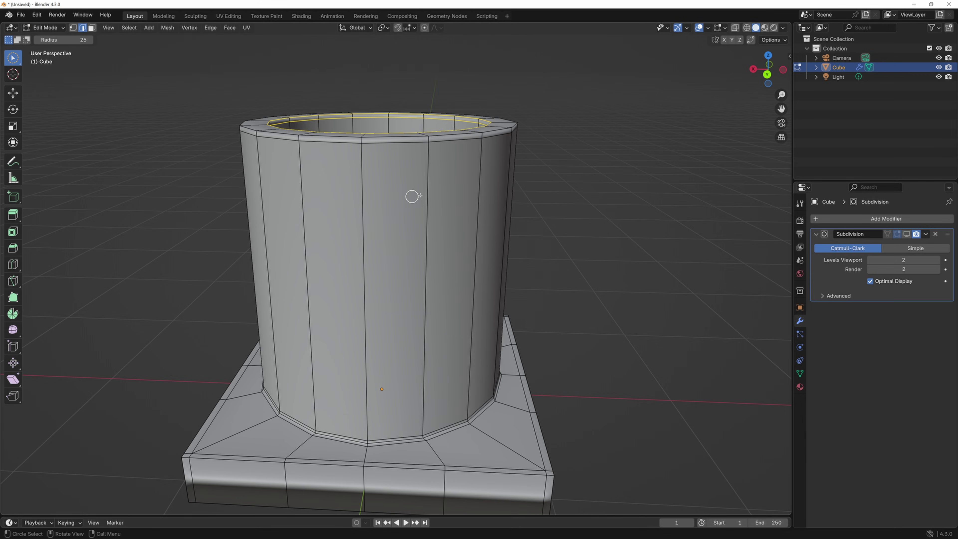
{"action": "left_click", "coordinate": [334, 143]}
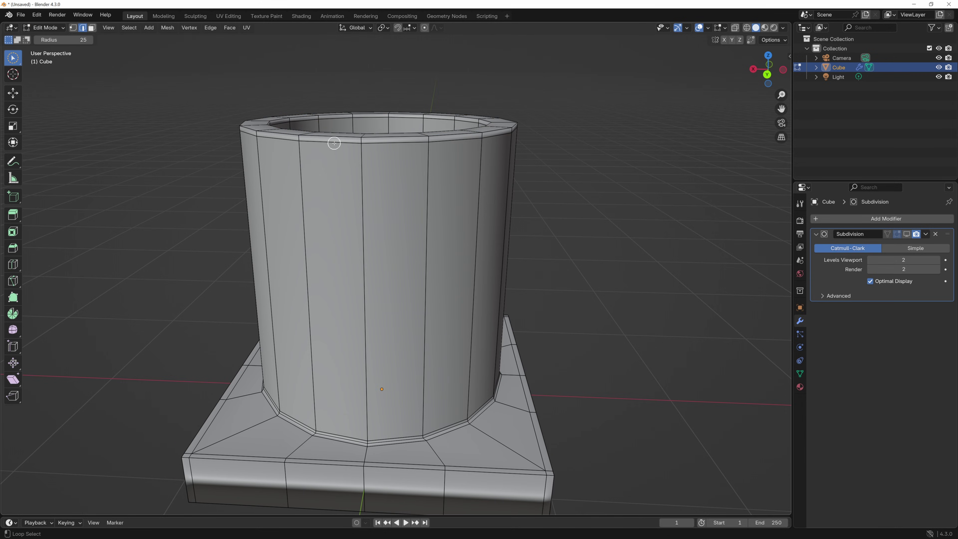
{"action": "left_click", "coordinate": [334, 143], "text": "alt"}
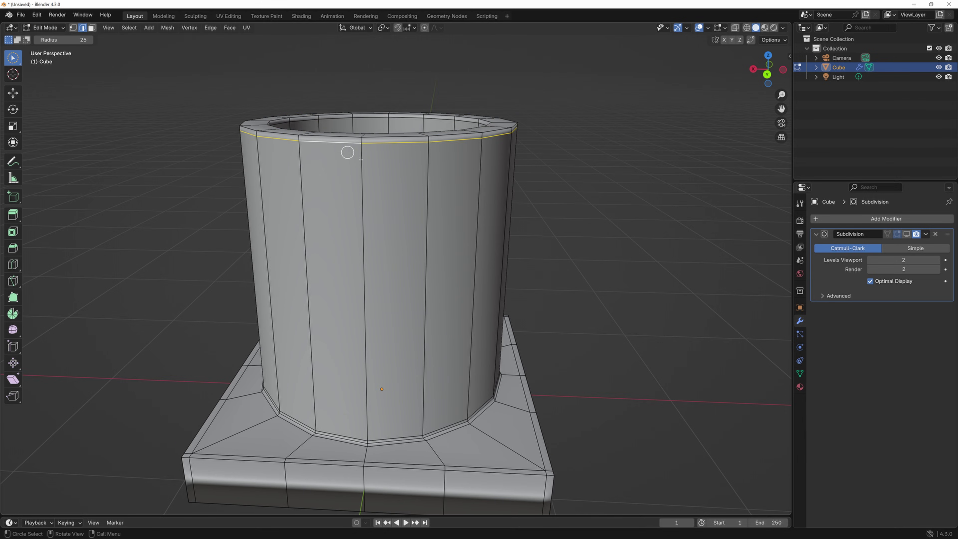
{"action": "left_click", "coordinate": [395, 118], "text": "alt+shift"}
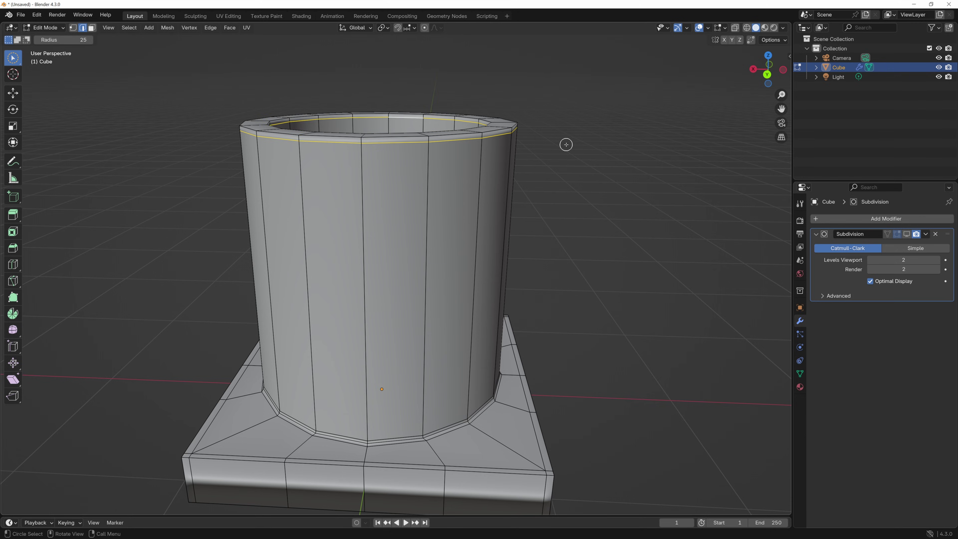
{"action": "key", "text": "g"}
{"action": "key", "text": "z"}
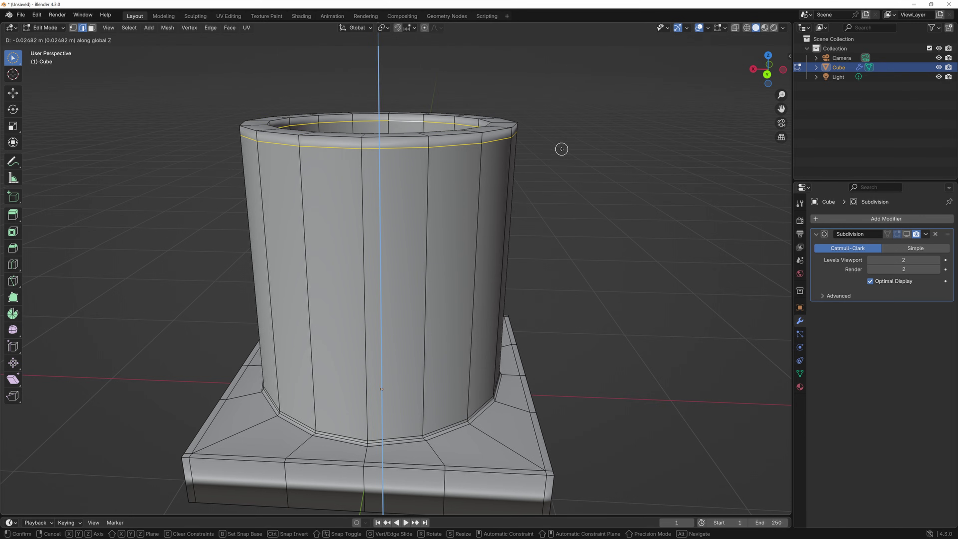
{"action": "left_click", "coordinate": [561, 153]}
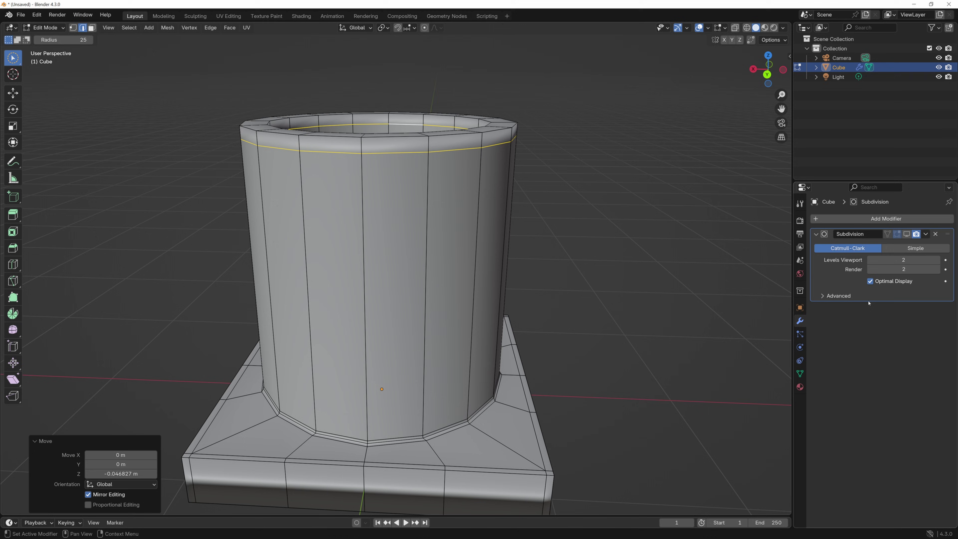
- Preview the subdivided mesh in Object Mode and inspect the softened rim, comparing it briefly with the edit cage
{"action": "left_click", "coordinate": [907, 233]}
{"action": "left_click", "coordinate": [45, 27]}
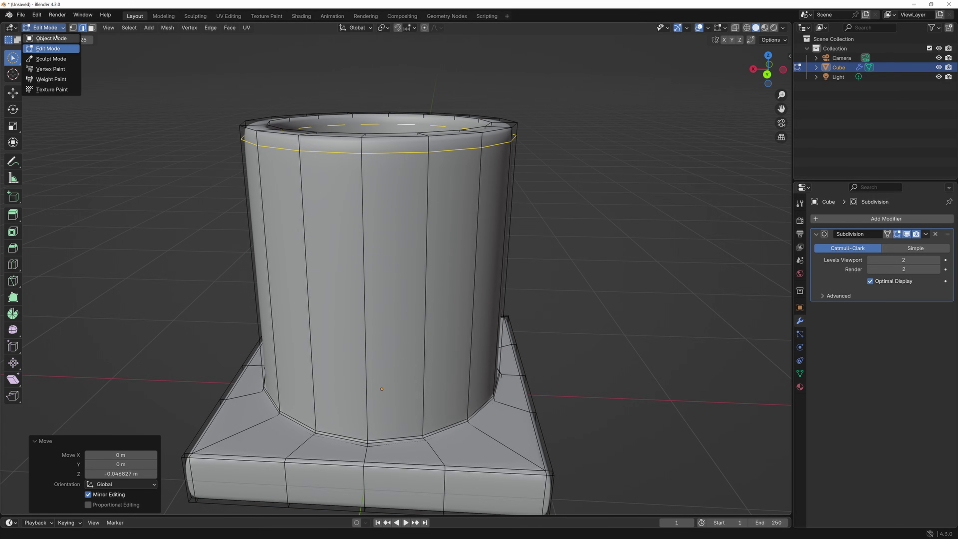
{"action": "left_click", "coordinate": [41, 39]}
{"action": "middle_click_drag", "start_coordinate": [607, 264], "coordinate": [603, 278]}
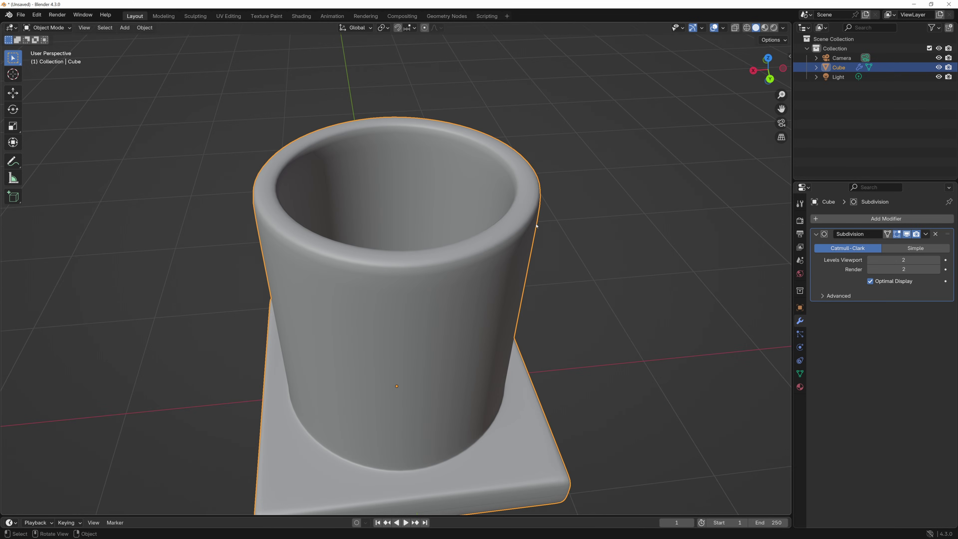
{"action": "middle_click_drag", "start_coordinate": [537, 226], "coordinate": [488, 223]}
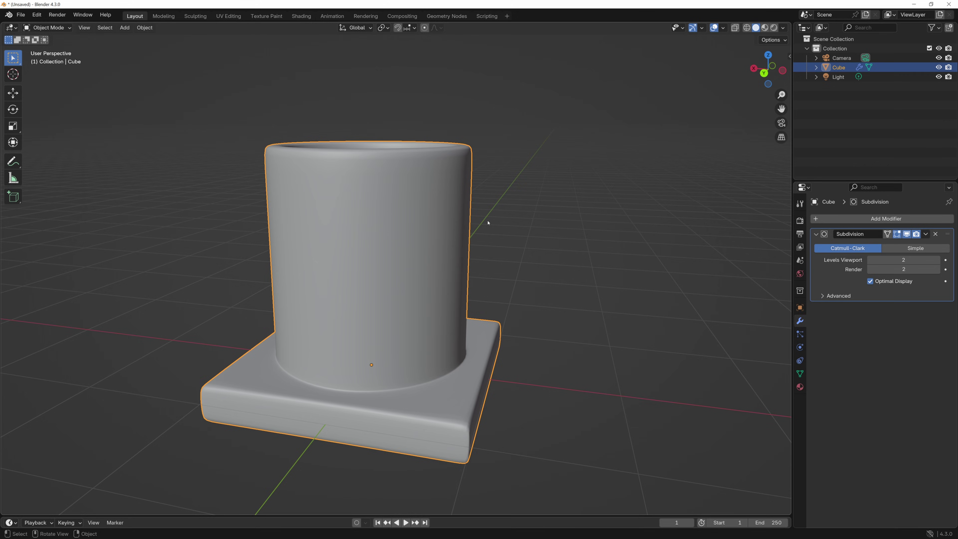
{"action": "key", "text": "Tab"}
{"action": "key", "text": "2"}
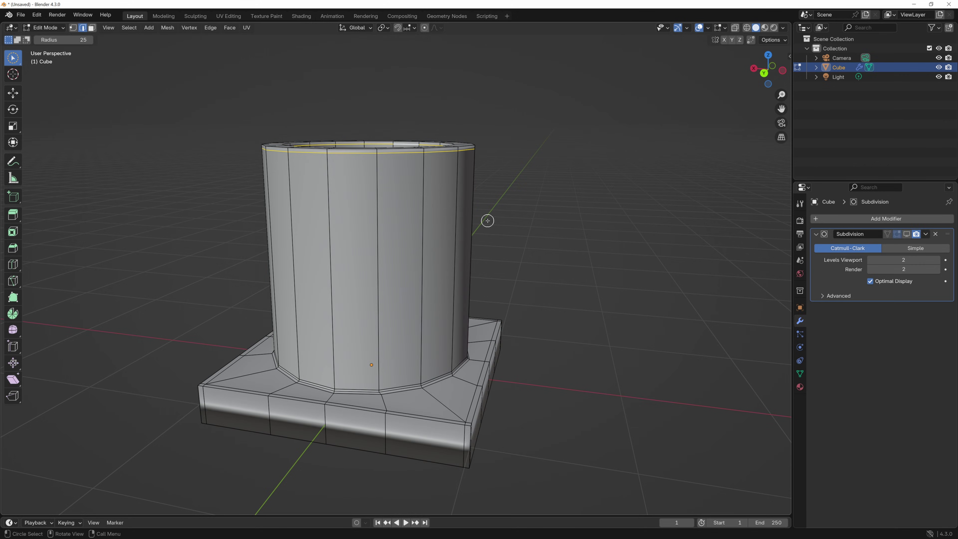
{"action": "key", "text": "Tab"}
{"action": "middle_click_drag", "start_coordinate": [496, 225], "coordinate": [378, 279]}
{"action": "scroll", "coordinate": [378, 279], "scroll_direction": "down", "scroll_amount": 3}
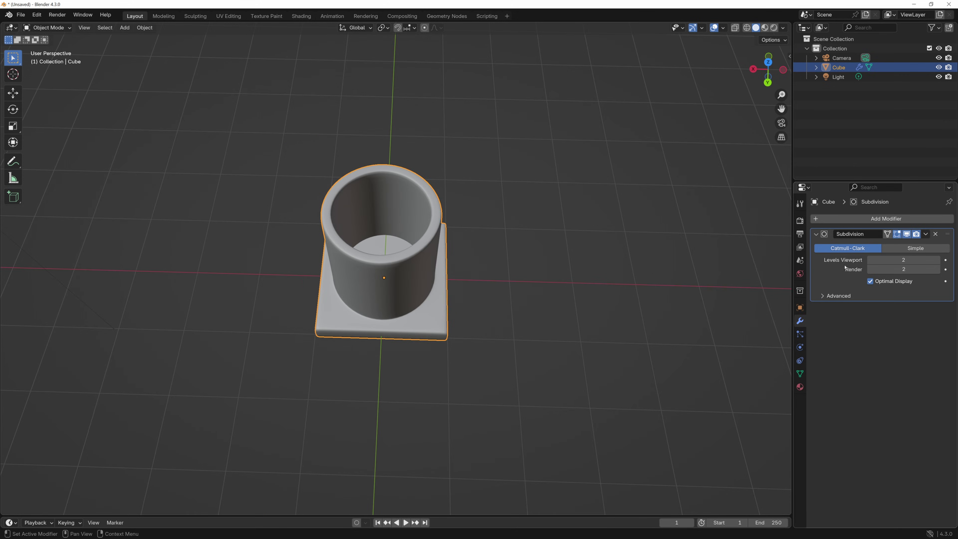
- Hide the Subdivision modifier in the viewport and return the slab-and-cylinder mesh to Edit Mode
{"action": "left_click", "coordinate": [907, 234]}
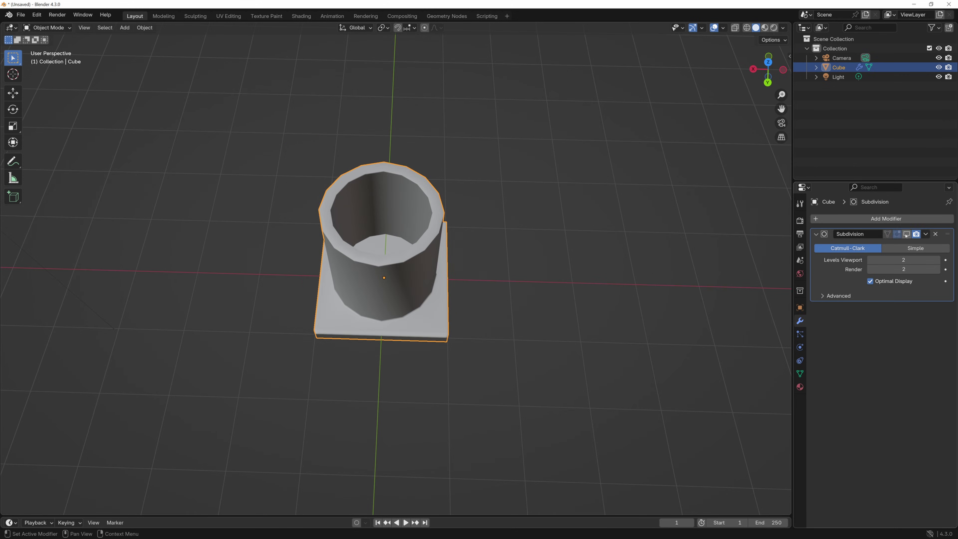
{"action": "left_click", "coordinate": [47, 28]}
{"action": "left_click", "coordinate": [45, 49]}
- Select the side faces at both X ends of the slab and scale them outward along X to roughly double the slab's width
{"action": "middle_click_drag", "start_coordinate": [255, 302], "coordinate": [160, 128]}
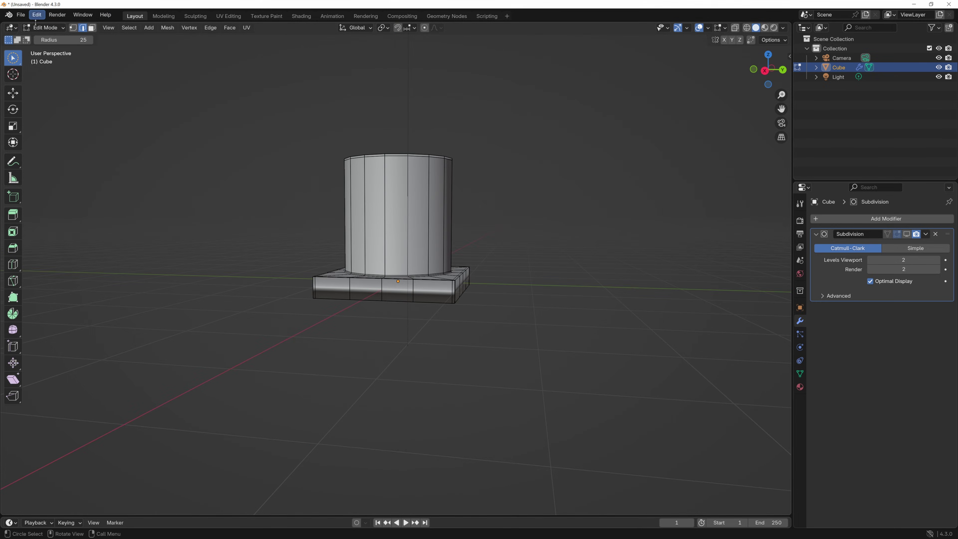
{"action": "left_click", "coordinate": [92, 27]}
{"action": "left_click_drag", "start_coordinate": [328, 288], "coordinate": [416, 290]}
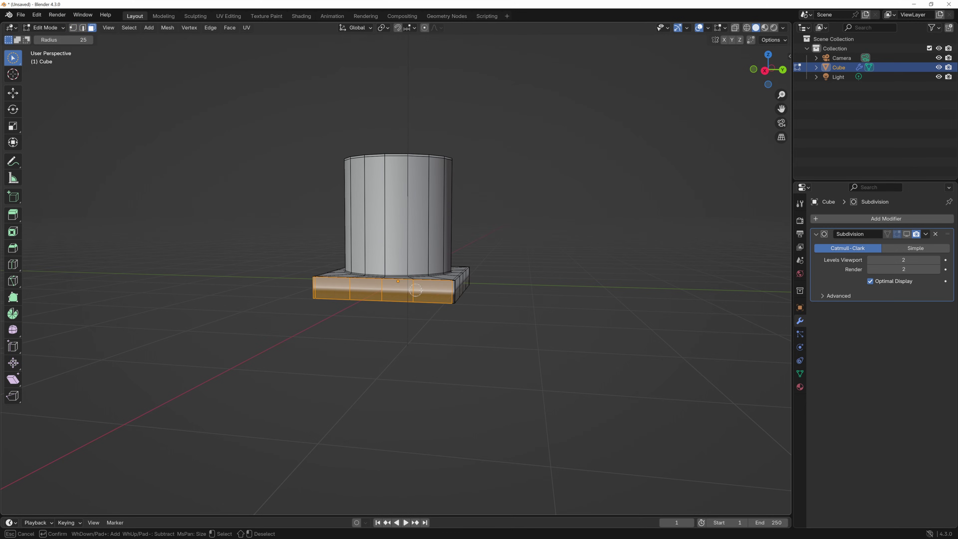
{"action": "middle_click_drag", "start_coordinate": [444, 290], "coordinate": [340, 294]}
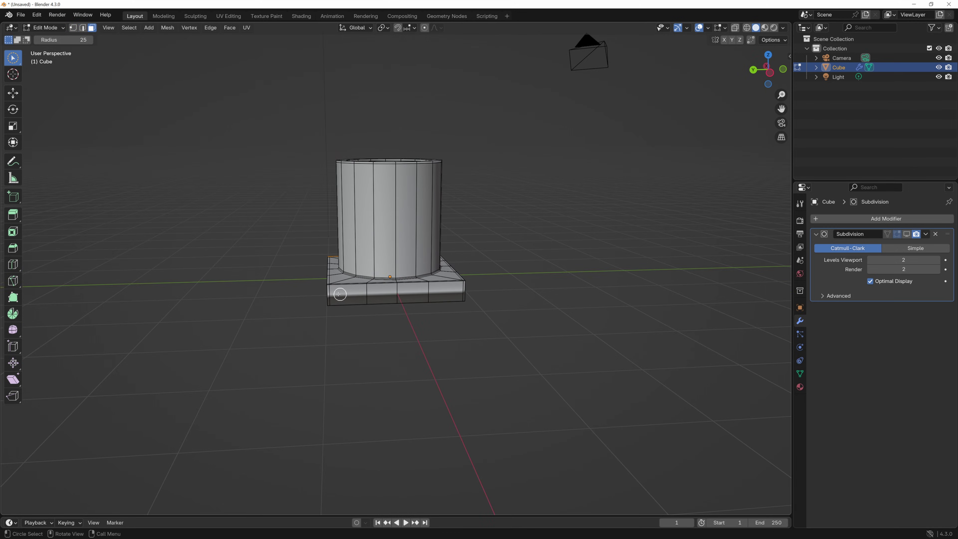
{"action": "left_click", "coordinate": [336, 294]}
{"action": "left_click_drag", "start_coordinate": [336, 294], "coordinate": [456, 293]}
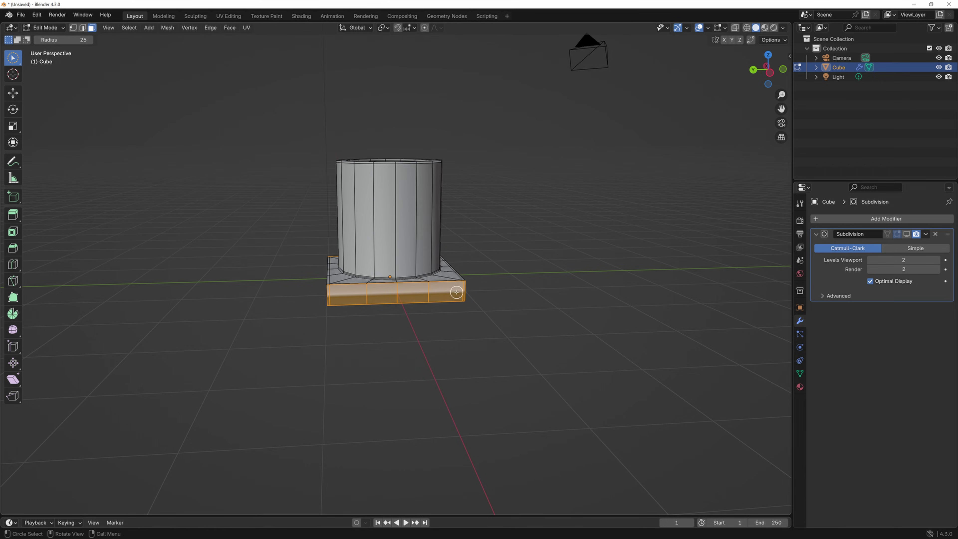
{"action": "key", "text": "KP_7"}
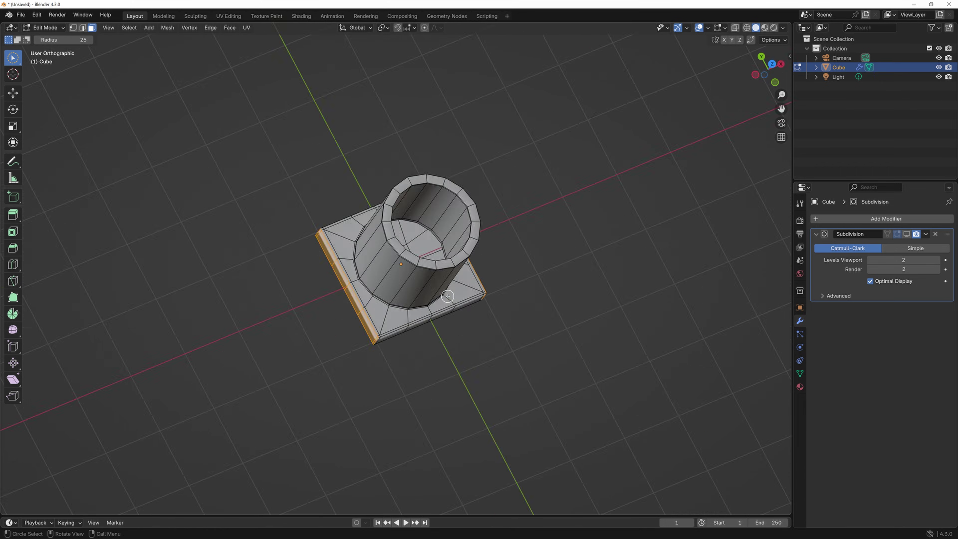
{"action": "key", "text": "s"}
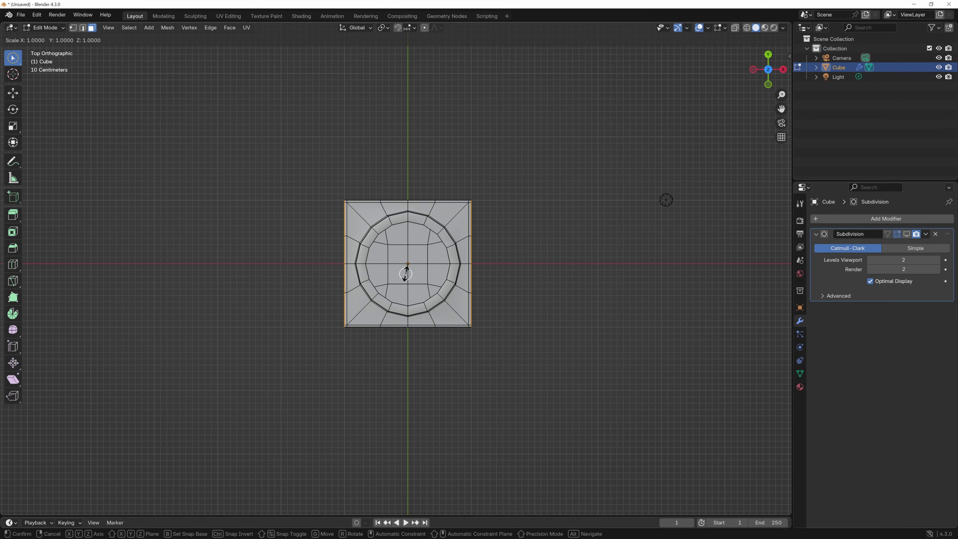
{"action": "middle_click_drag", "start_coordinate": [406, 274], "coordinate": [458, 352], "text": "alt"}
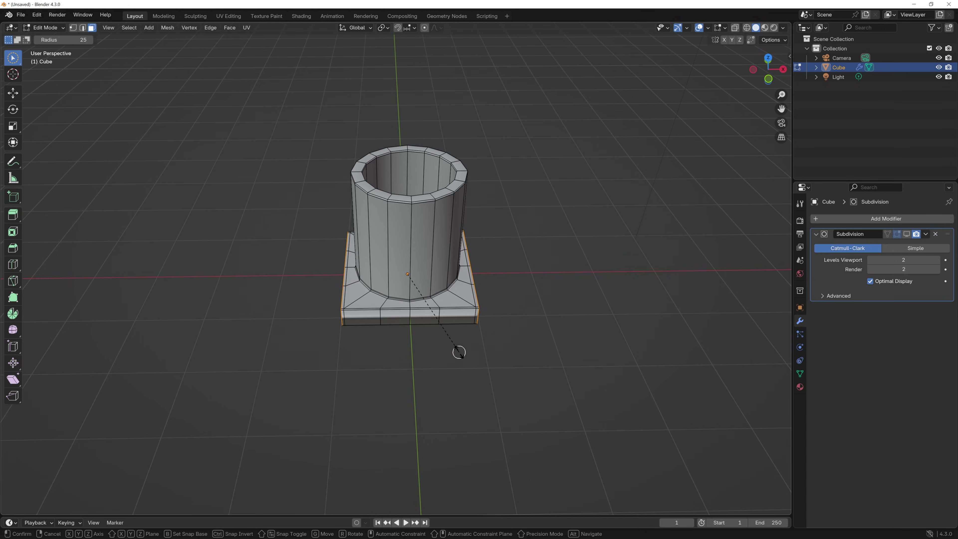
{"action": "key", "text": "x"}
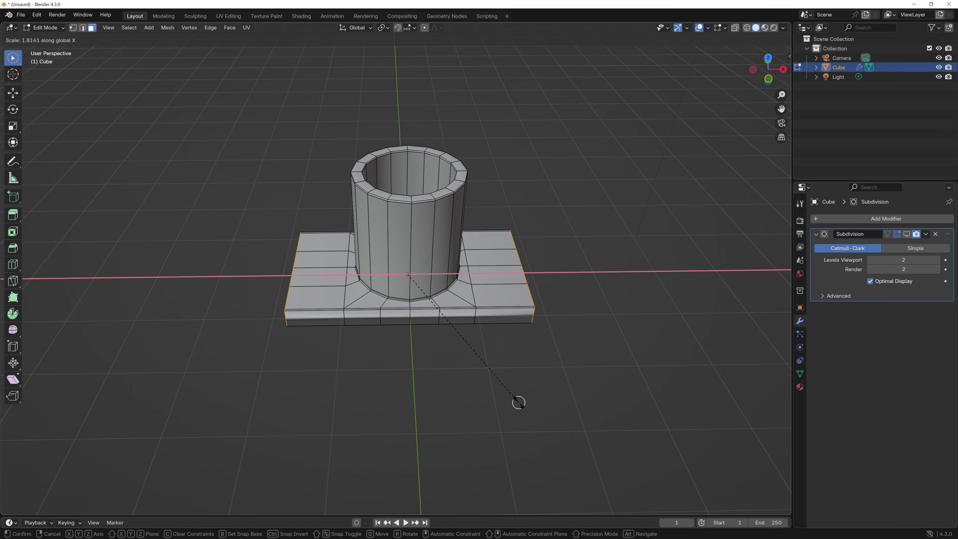
{"action": "left_click", "coordinate": [537, 428]}
- Preview the widened slab in Object Mode with the Subdivision modifier shown in the viewport
{"action": "middle_click_drag", "start_coordinate": [537, 426], "coordinate": [286, 411]}
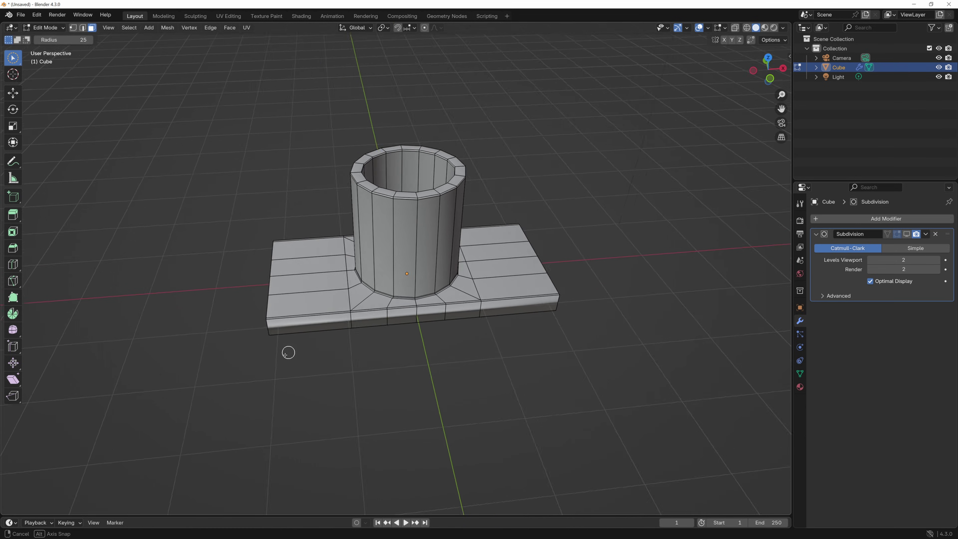
{"action": "key", "text": "Tab"}
{"action": "left_click", "coordinate": [906, 234]}
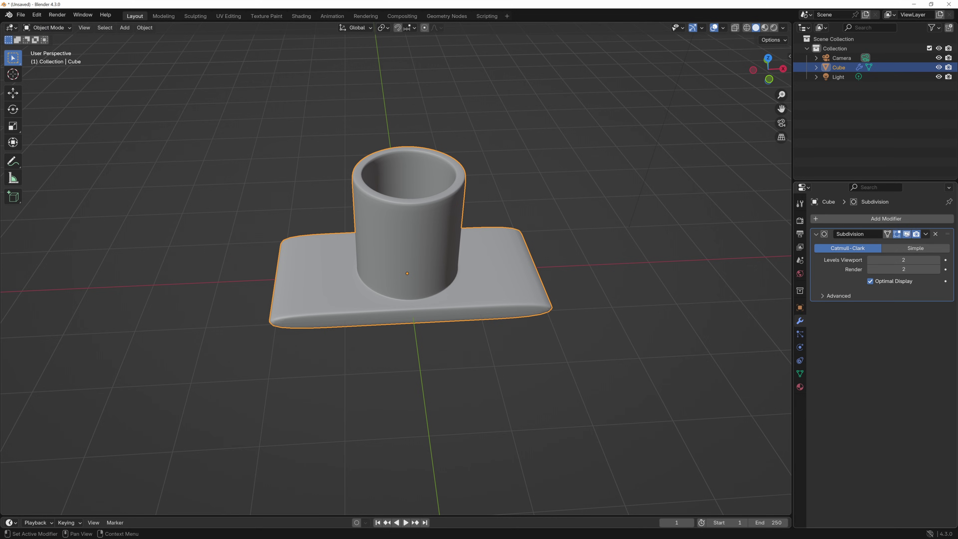
- With subdivision hidden in Edit Mode, add a supporting loop cut close to each X end of the slab, the +X one at factor 0.917
{"action": "left_click", "coordinate": [907, 234]}
{"action": "left_click", "coordinate": [47, 27]}
{"action": "left_click", "coordinate": [49, 49]}
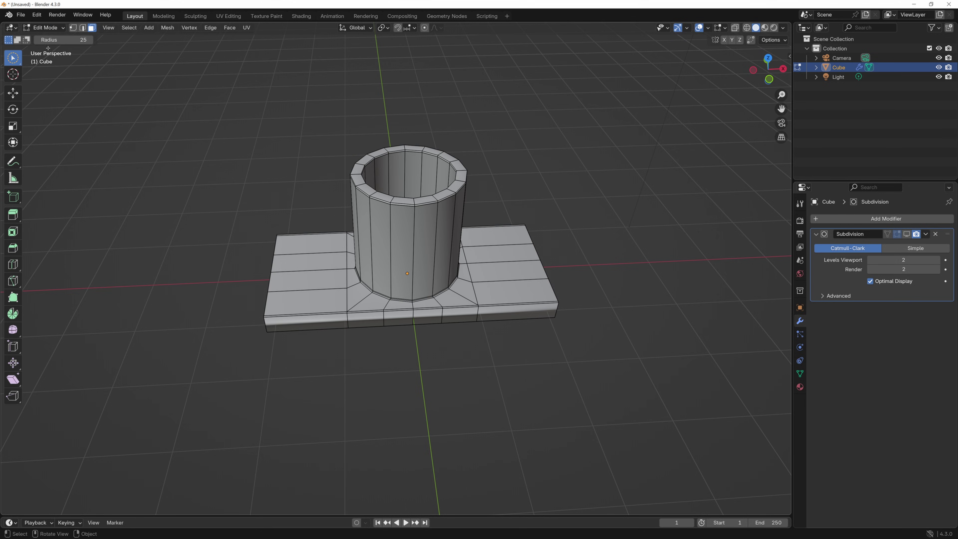
{"action": "left_click", "coordinate": [12, 265]}
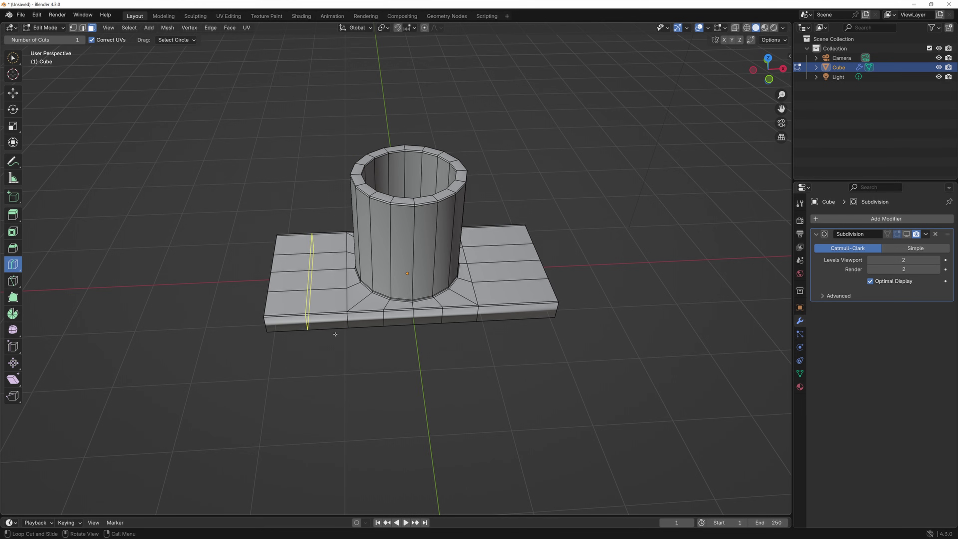
{"action": "middle_click_drag", "start_coordinate": [332, 332], "coordinate": [309, 284]}
{"action": "left_click_drag", "start_coordinate": [309, 284], "coordinate": [269, 281]}
{"action": "left_click_drag", "start_coordinate": [513, 274], "coordinate": [556, 272]}
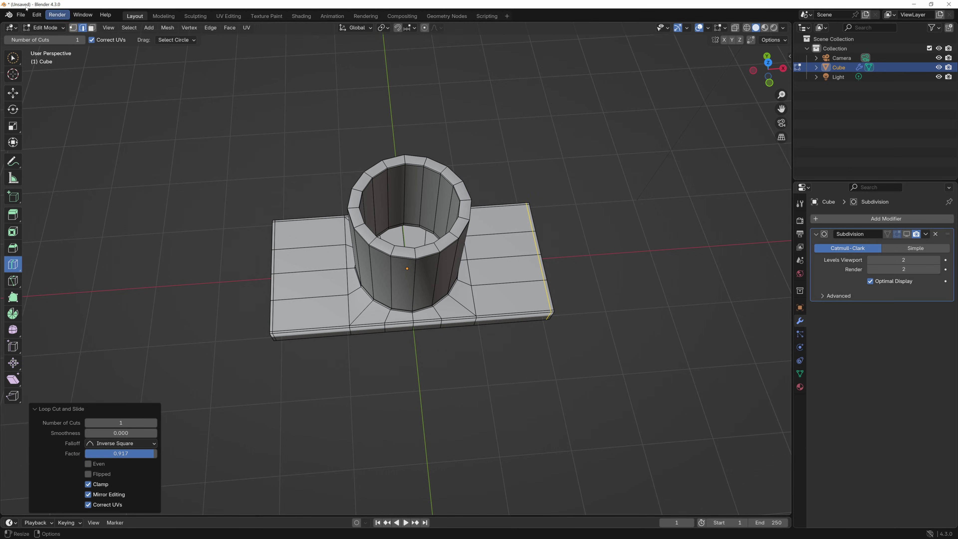
- Return to Object Mode with the Subdivision modifier shown in the viewport and view the slab's sharpened ends
{"action": "left_click", "coordinate": [45, 27]}
{"action": "left_click", "coordinate": [41, 39]}
{"action": "middle_click_drag", "start_coordinate": [628, 237], "coordinate": [622, 282]}
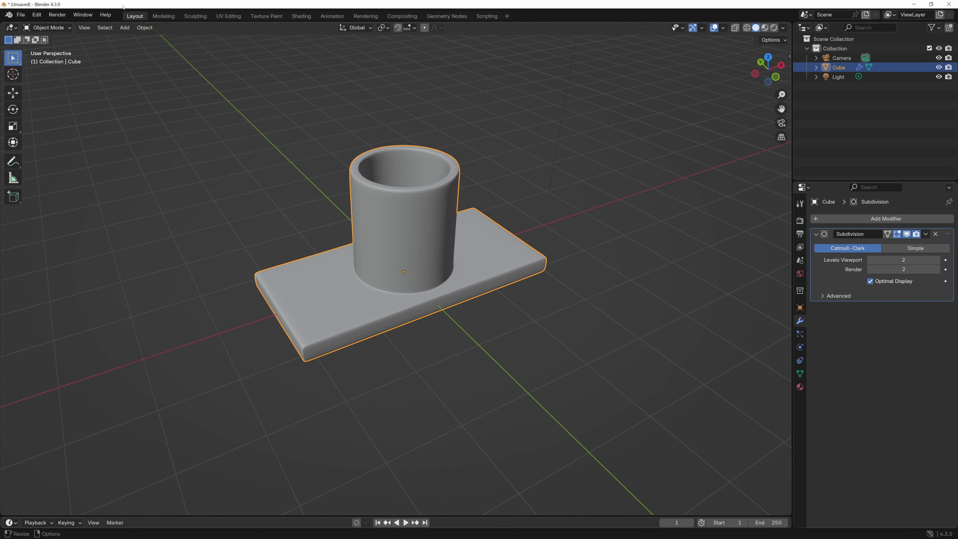
- Render the current frame, enlarge the render window to examine the whole image, and close it to return to the model
{"action": "left_click", "coordinate": [57, 14]}
{"action": "left_click", "coordinate": [76, 25]}
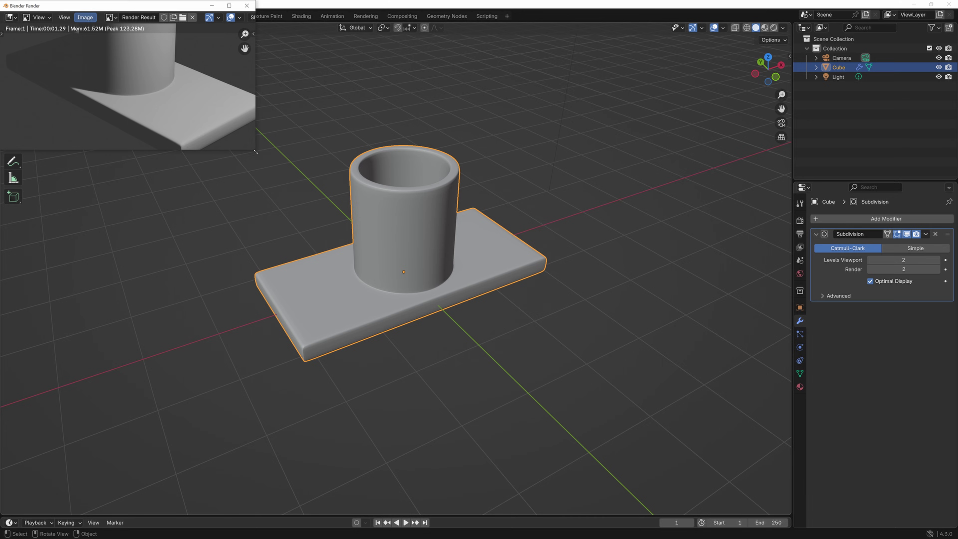
{"action": "left_click_drag", "start_coordinate": [256, 152], "coordinate": [720, 418]}
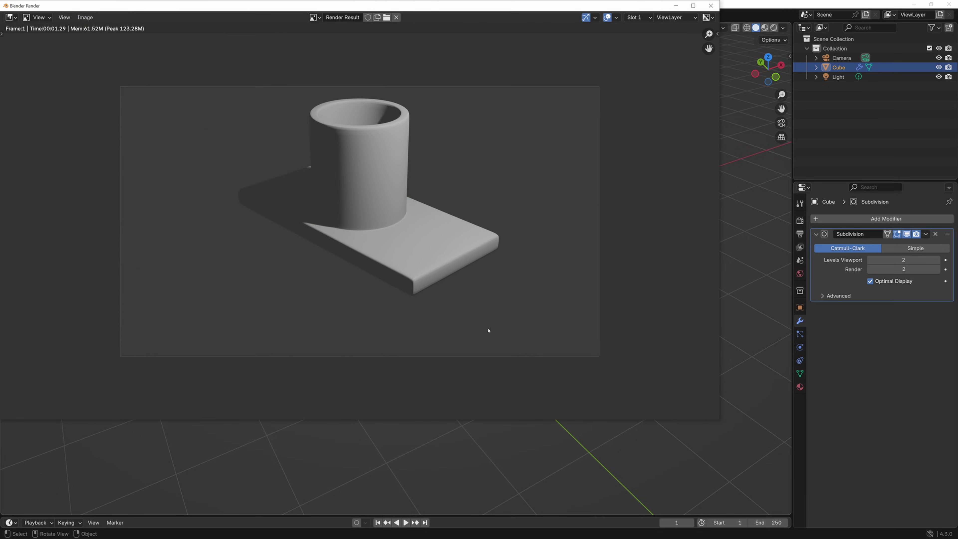
{"action": "scroll", "coordinate": [488, 331], "scroll_direction": "down", "scroll_amount": 2}
{"action": "scroll", "coordinate": [488, 329], "scroll_direction": "up", "scroll_amount": 1}
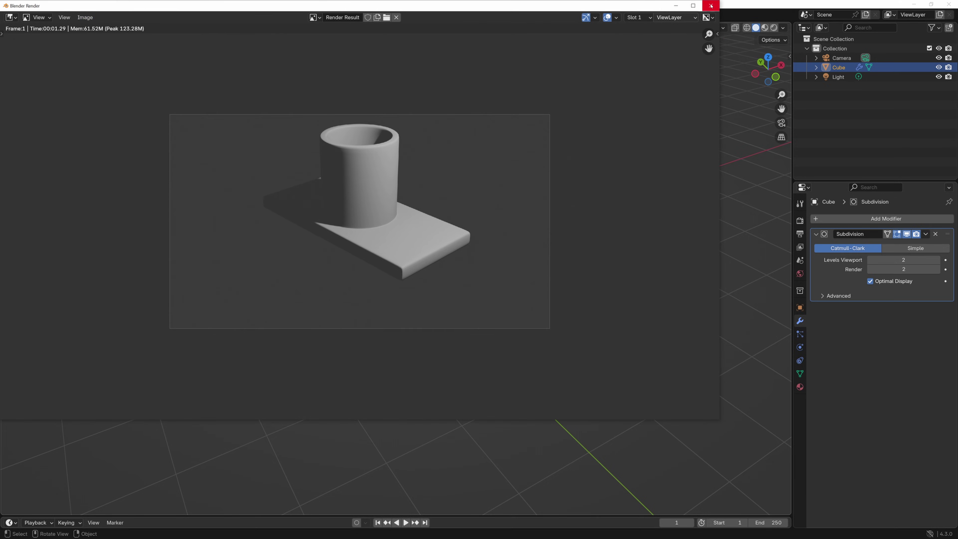
{"action": "left_click", "coordinate": [711, 6]}
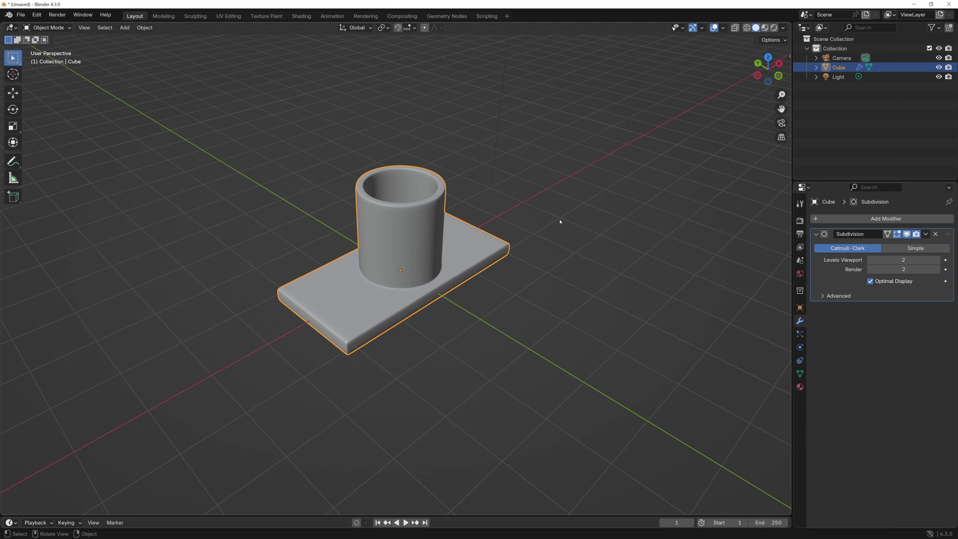
{"action": "middle_click_drag", "start_coordinate": [560, 221], "coordinate": [507, 202]}
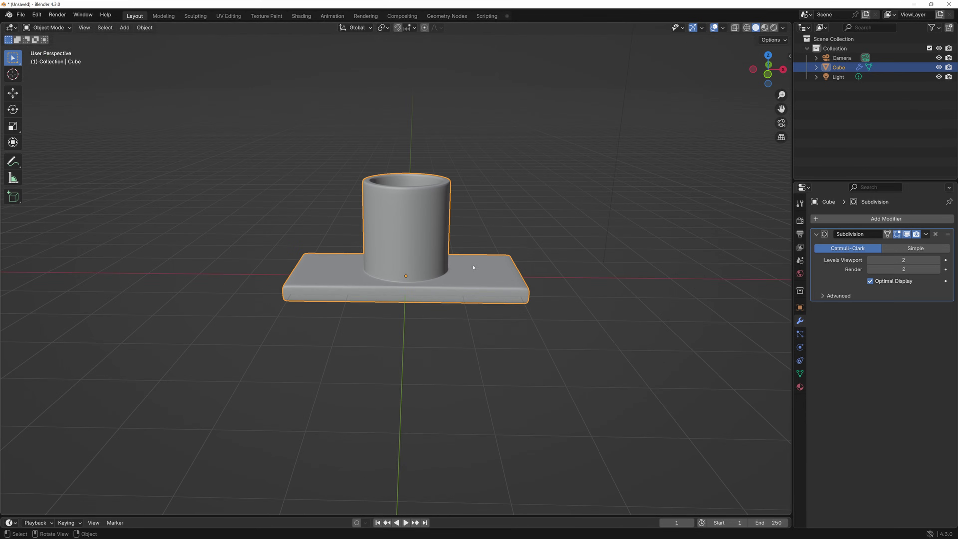